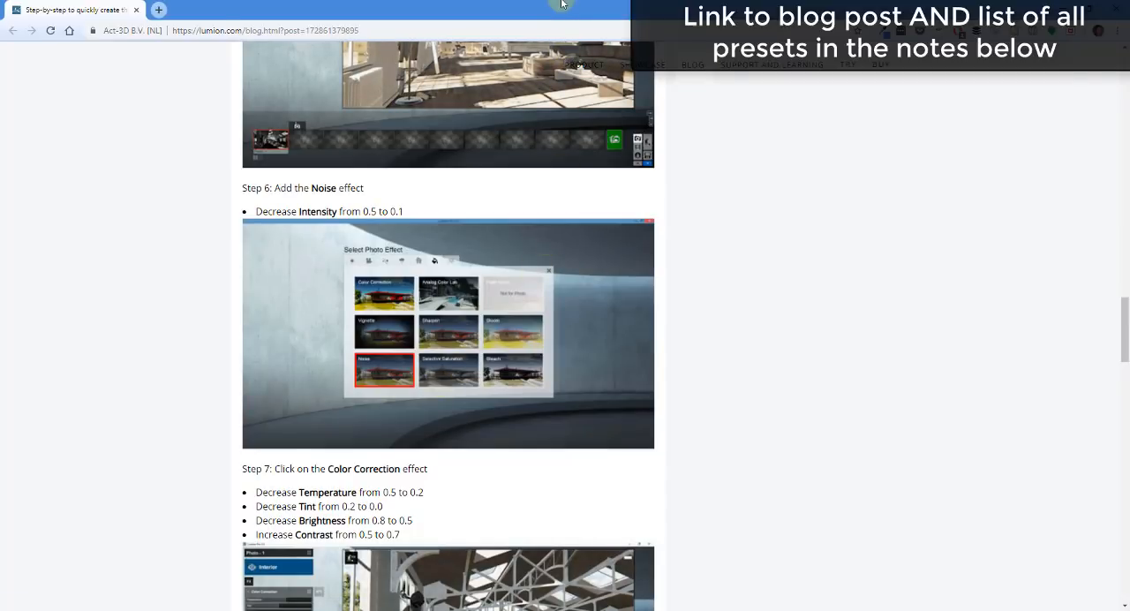
Switch to Lumion and open the example scene with the white glass pavilion surrounded by trees.
{"action": "left_click_drag", "start_coordinate": [562, 5], "coordinate": [1129, 141]}
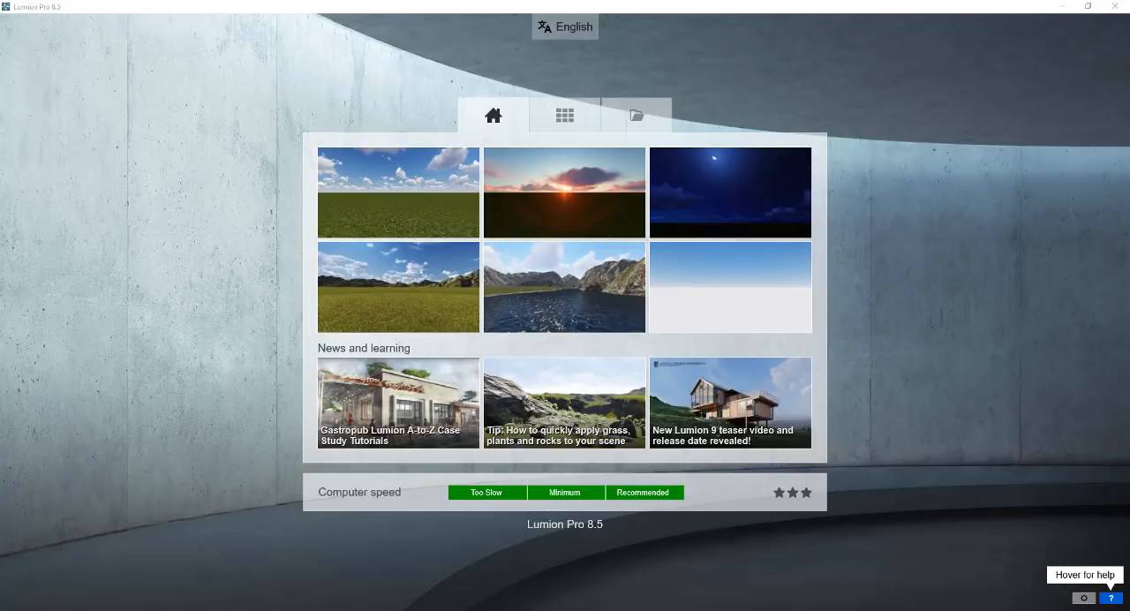
{"action": "left_click", "coordinate": [565, 115]}
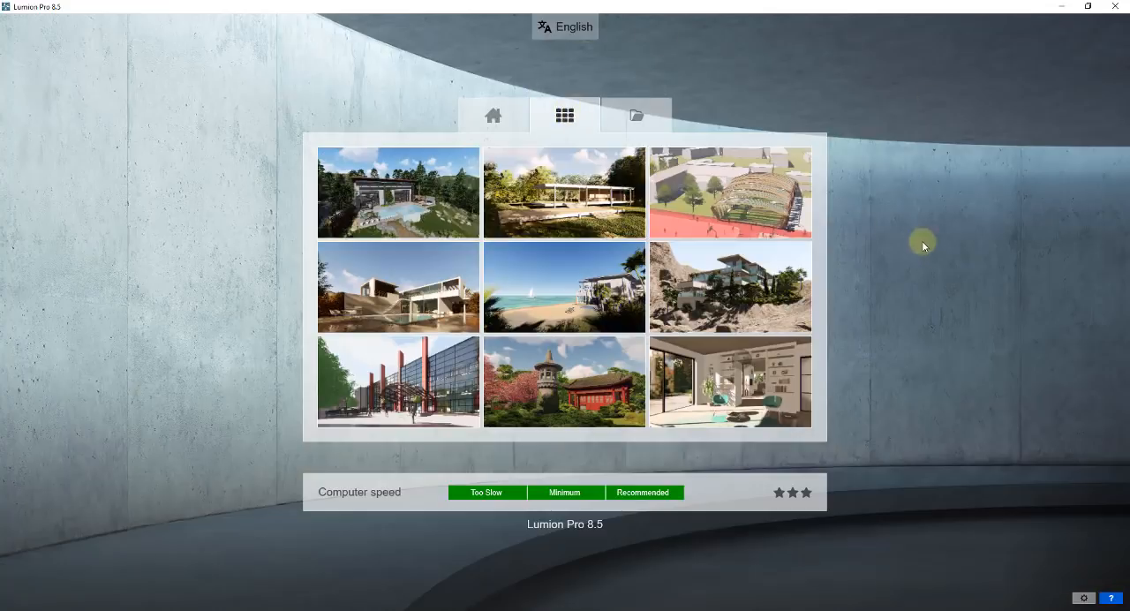
{"action": "left_click", "coordinate": [571, 200]}
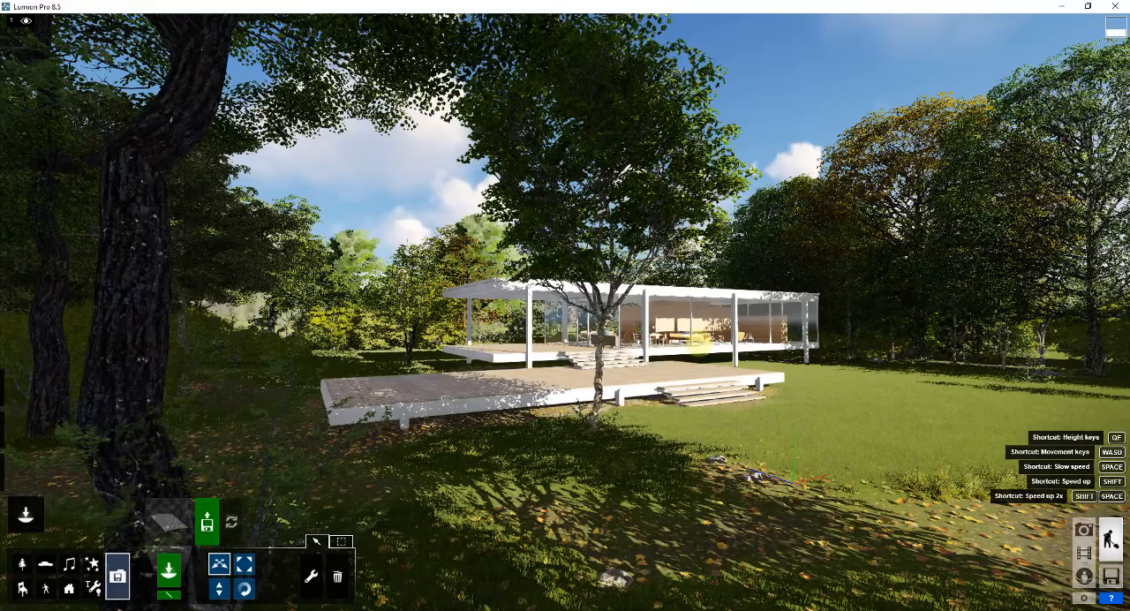
Enter Photo mode and select the empty photo slot 6.
{"action": "mouse_move", "coordinate": [700, 342]}
{"action": "right_mouse_down"}
{"action": "mouse_move", "coordinate": [718, 310]}
{"action": "mouse_move", "coordinate": [704, 309]}
{"action": "mouse_move", "coordinate": [733, 310]}
{"action": "mouse_move", "coordinate": [694, 351]}
{"action": "right_mouse_up"}
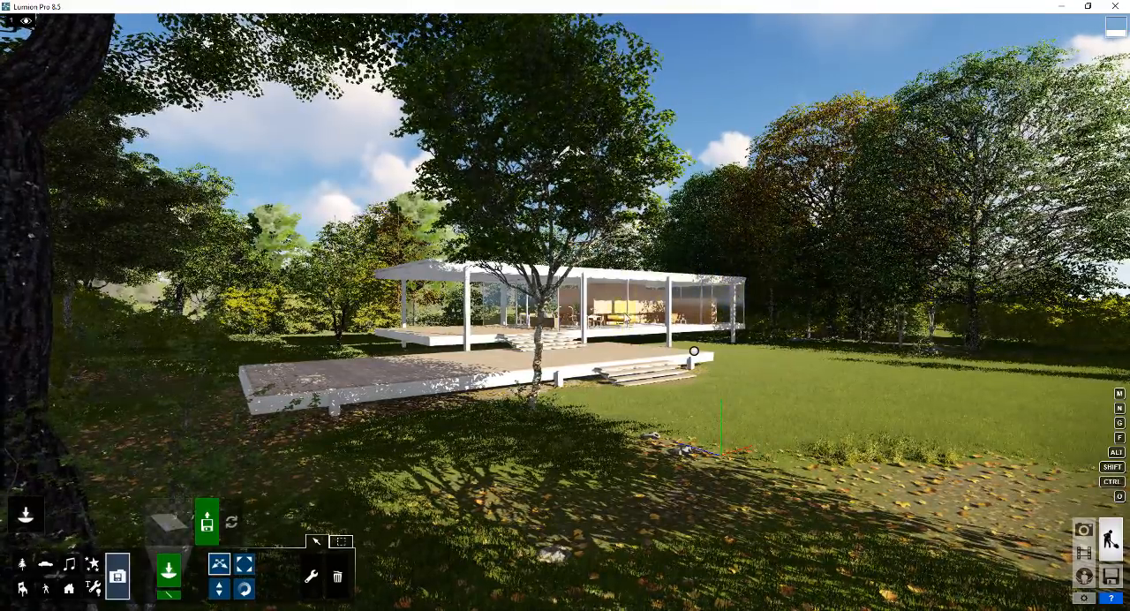
{"action": "left_click", "coordinate": [1084, 530]}
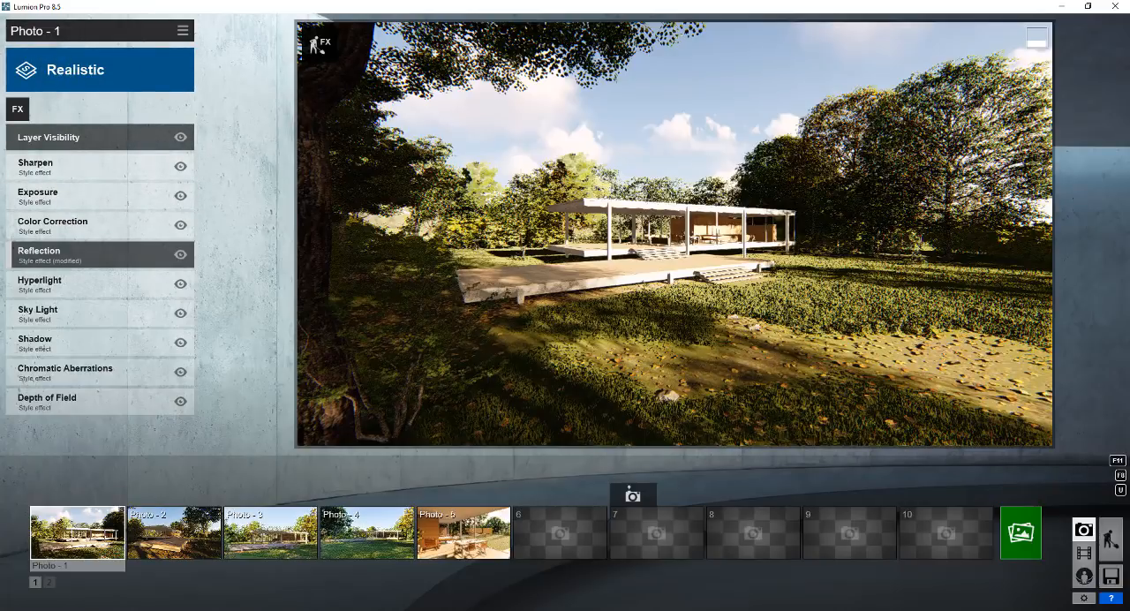
{"action": "left_click", "coordinate": [578, 521]}
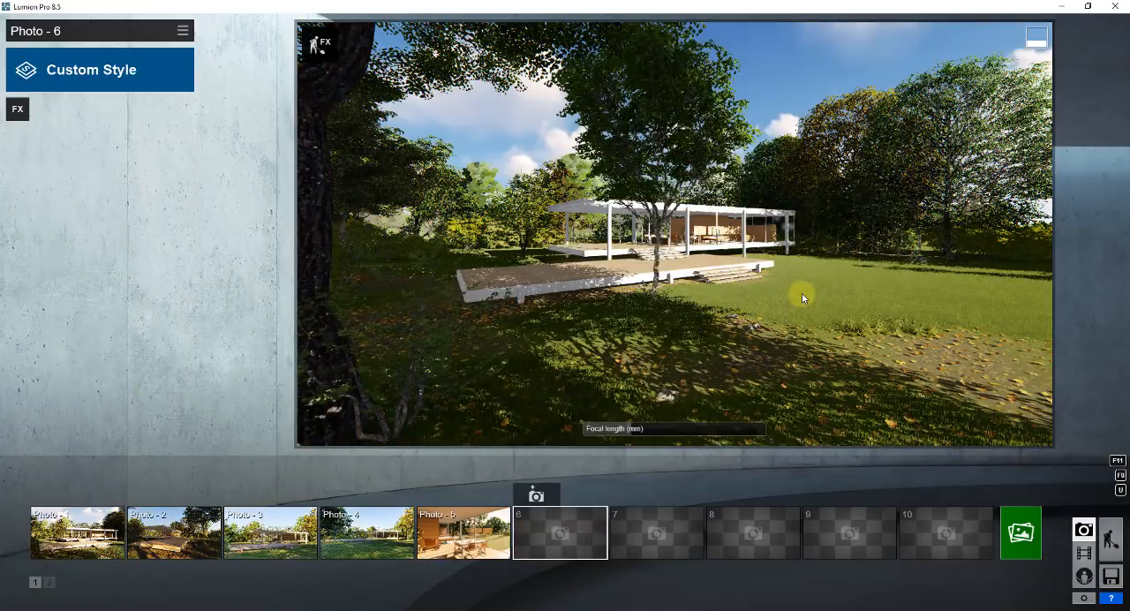
Compose an interior view along the wood-panelled wall with the lounge chairs in front and store the camera in slot 6.
{"action": "key", "text": "w"}
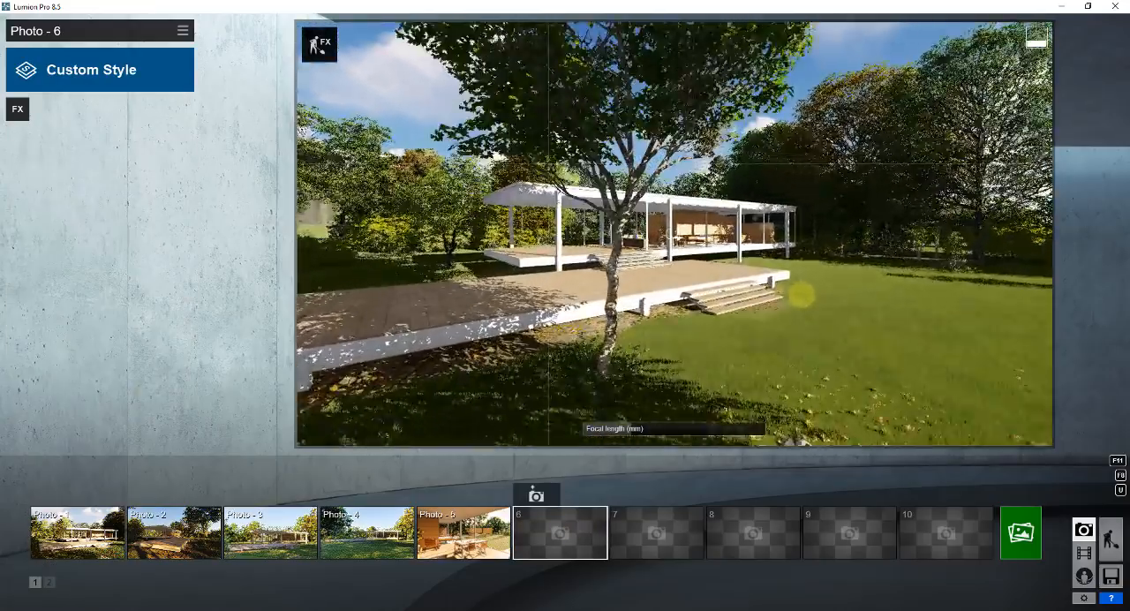
{"action": "key", "text": "w"}
{"action": "key", "text": "w"}
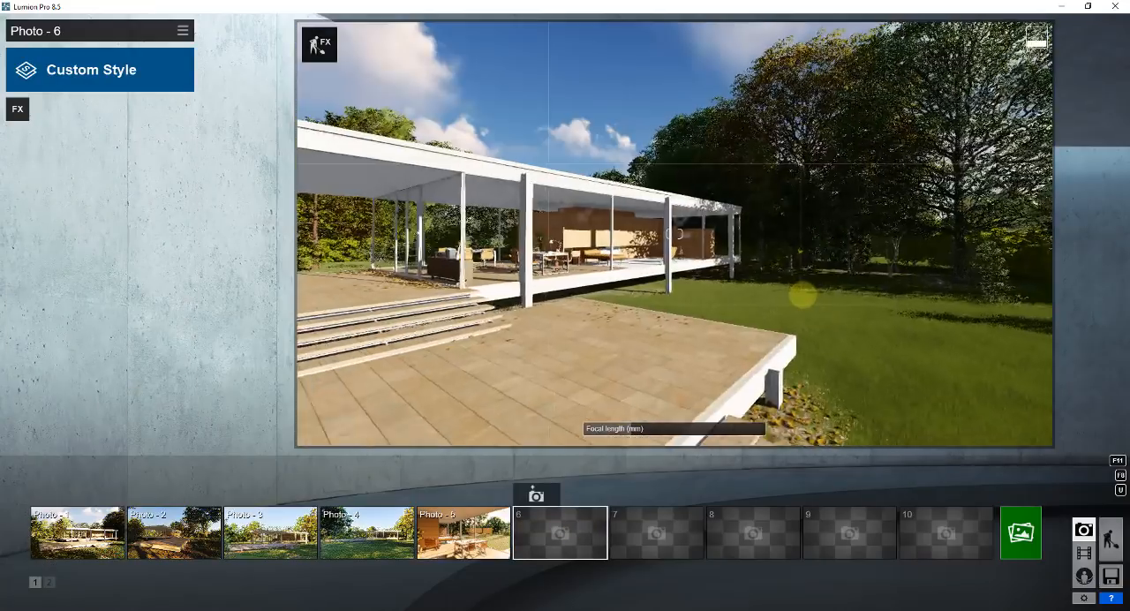
{"action": "key", "text": "w"}
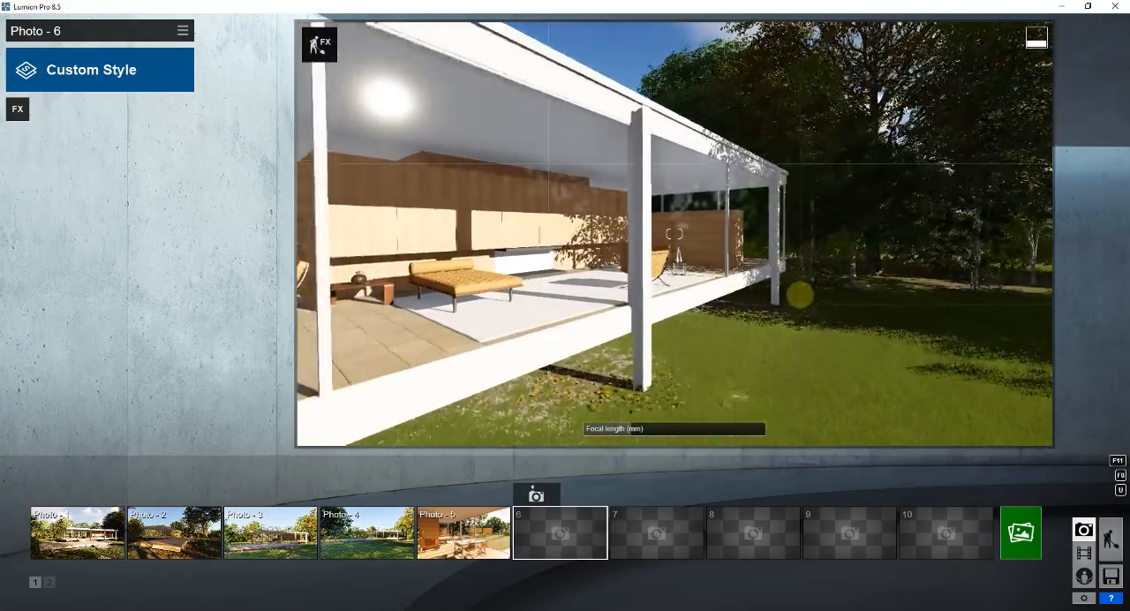
{"action": "key", "text": "w"}
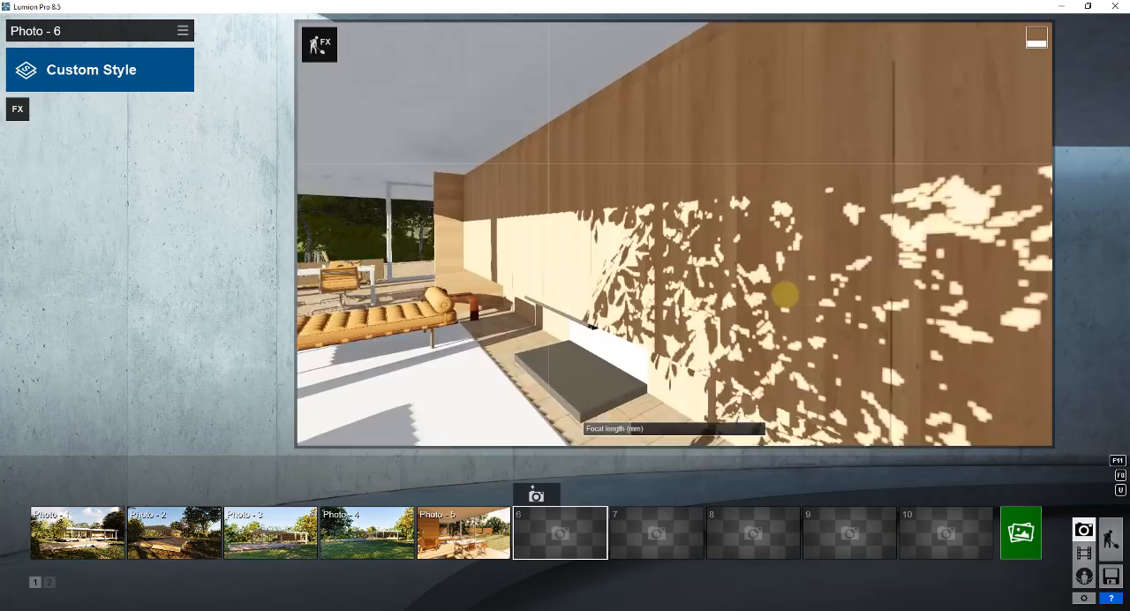
{"action": "key", "text": "s"}
{"action": "mouse_move", "coordinate": [785, 294]}
{"action": "right_mouse_down"}
{"action": "mouse_move", "coordinate": [870, 295]}
{"action": "mouse_move", "coordinate": [798, 294]}
{"action": "mouse_move", "coordinate": [802, 286]}
{"action": "right_mouse_up"}
{"action": "key", "text": "s"}
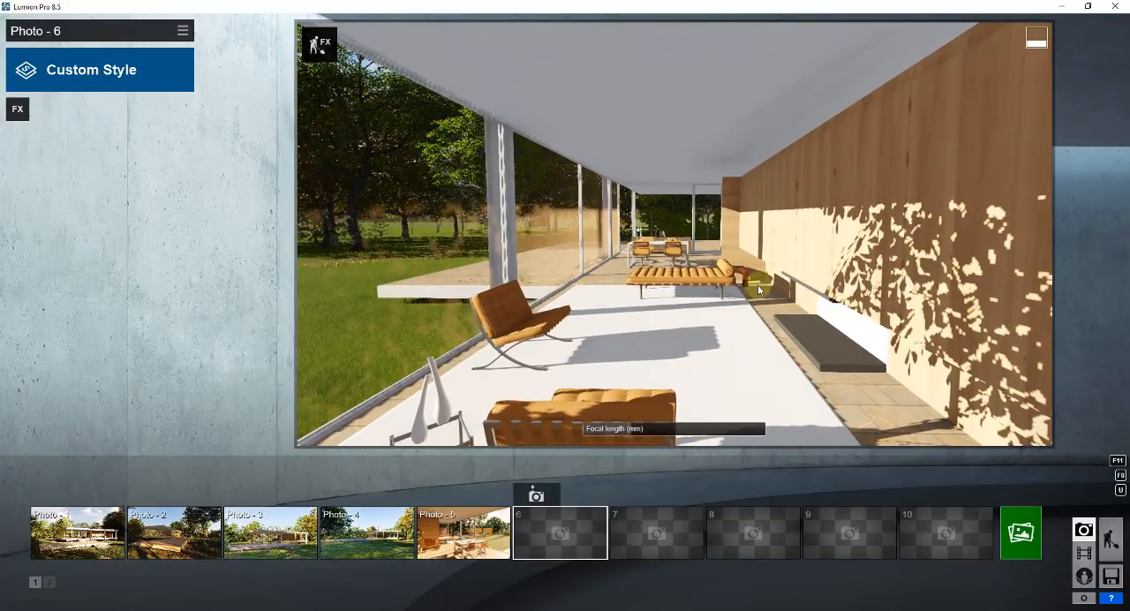
{"action": "right_click_drag", "start_coordinate": [779, 282], "coordinate": [771, 279]}
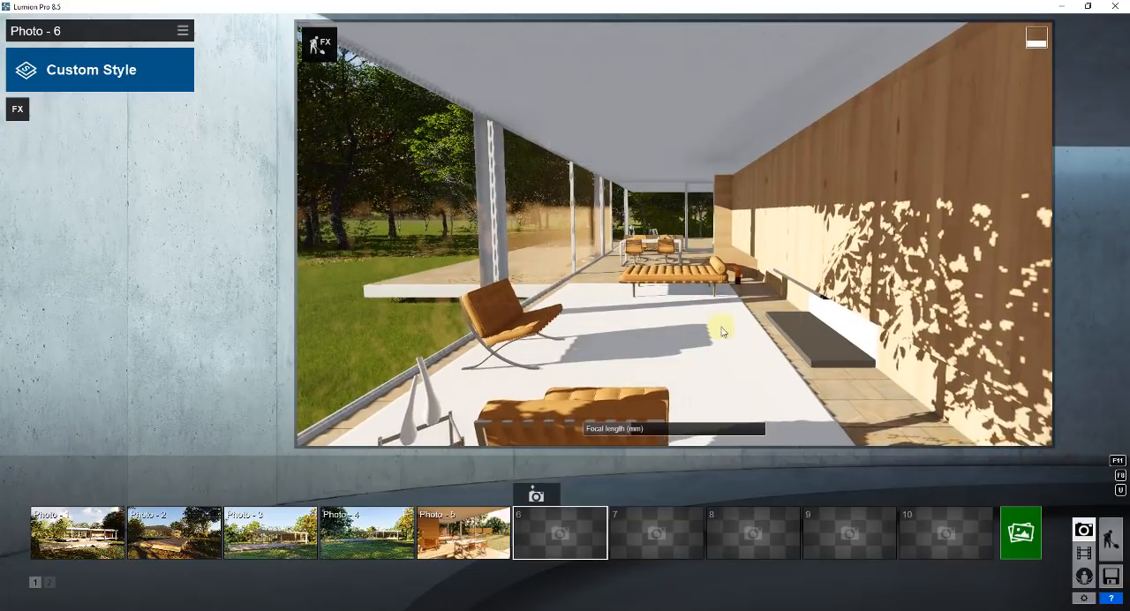
{"action": "left_click", "coordinate": [537, 497]}
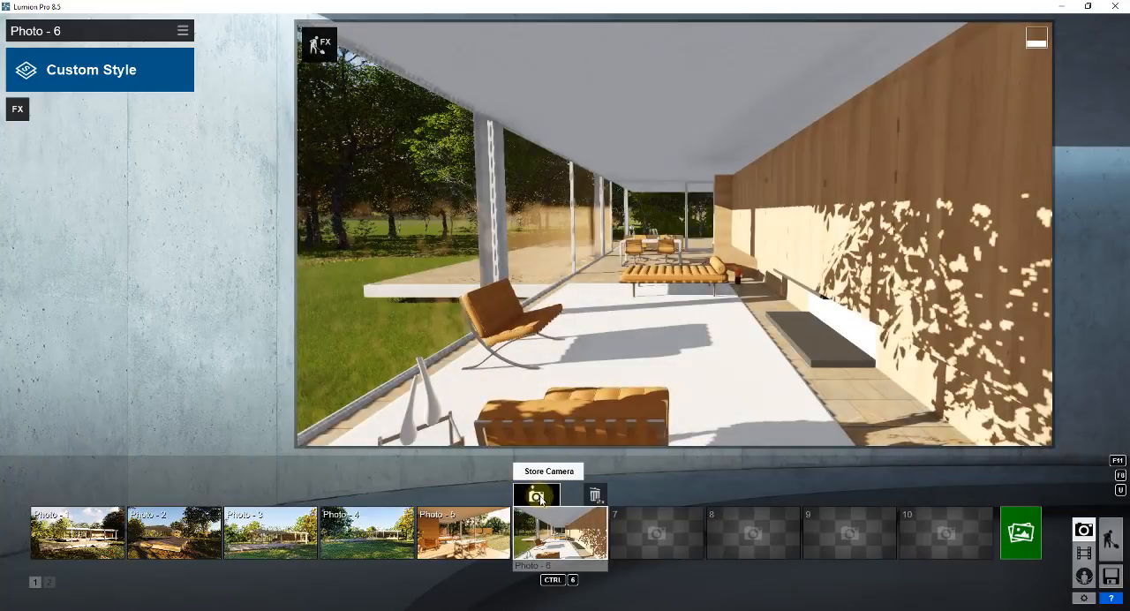
Fly the camera outside the pavilion and recall the stored view of Photo 6.
{"action": "key", "text": "a"}
{"action": "key", "text": "w"}
{"action": "right_click_drag", "start_coordinate": [721, 343], "coordinate": [727, 344]}
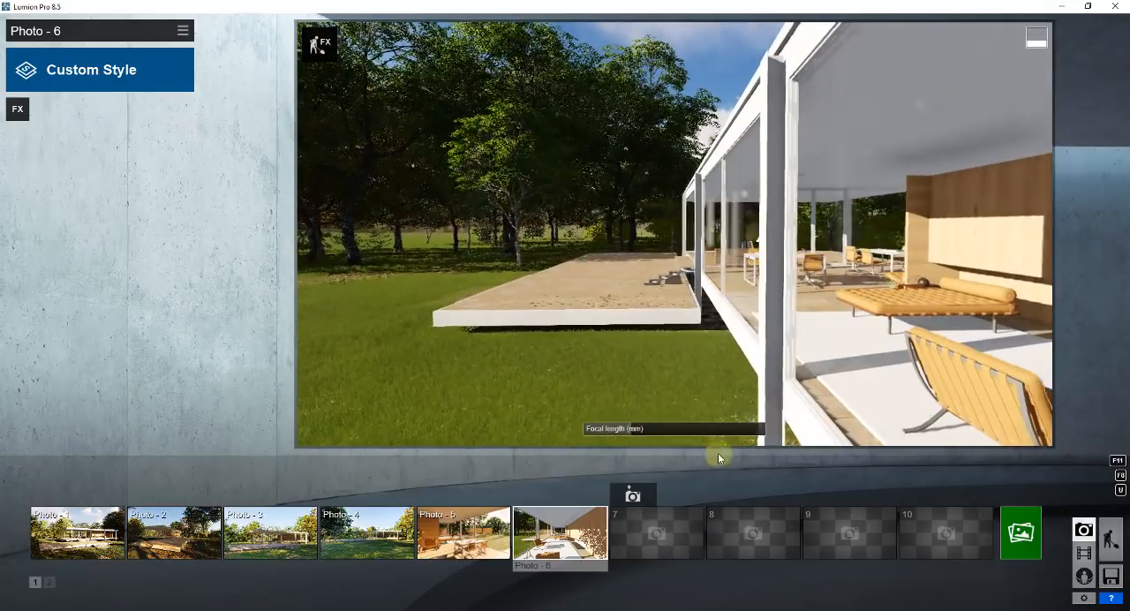
{"action": "left_click", "coordinate": [558, 533]}
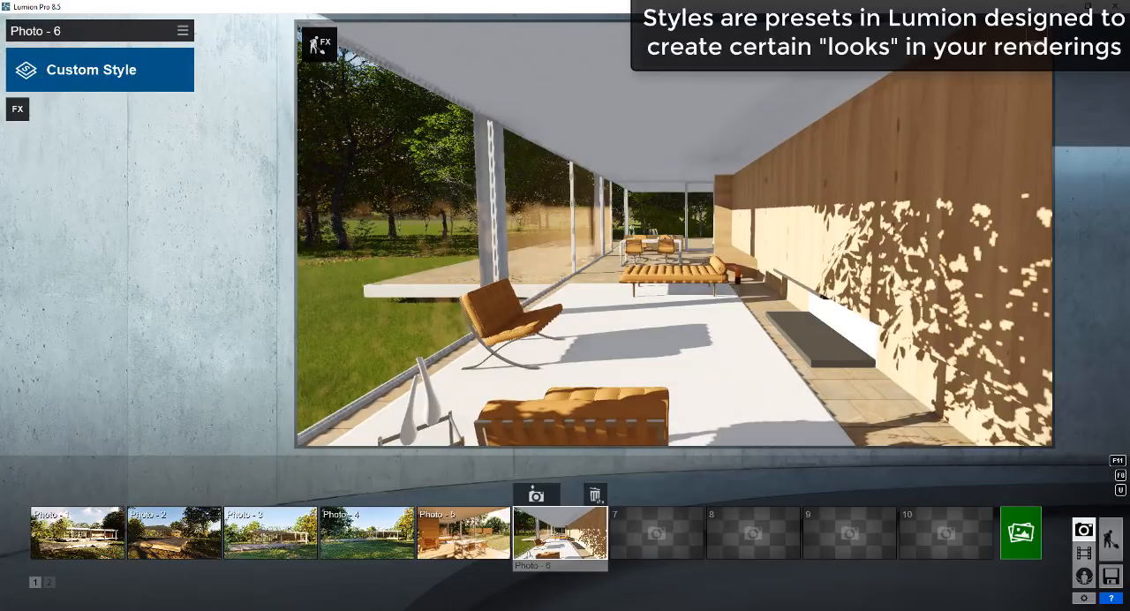
Try the Watercolor, Night and Dawn styles on Photo 6.
{"action": "left_click", "coordinate": [95, 75]}
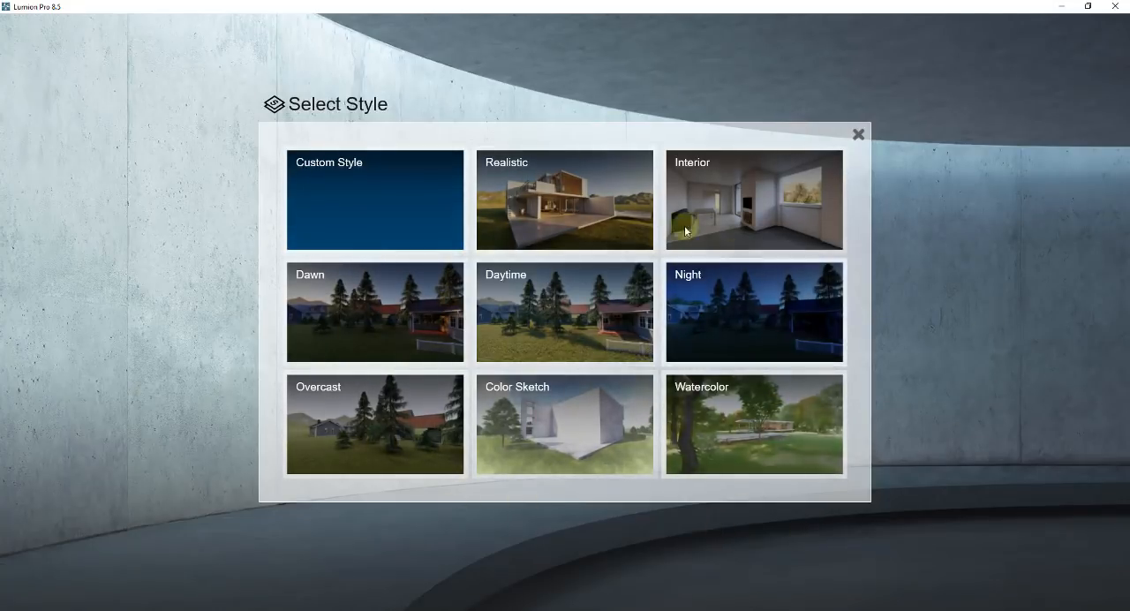
{"action": "left_click", "coordinate": [750, 407]}
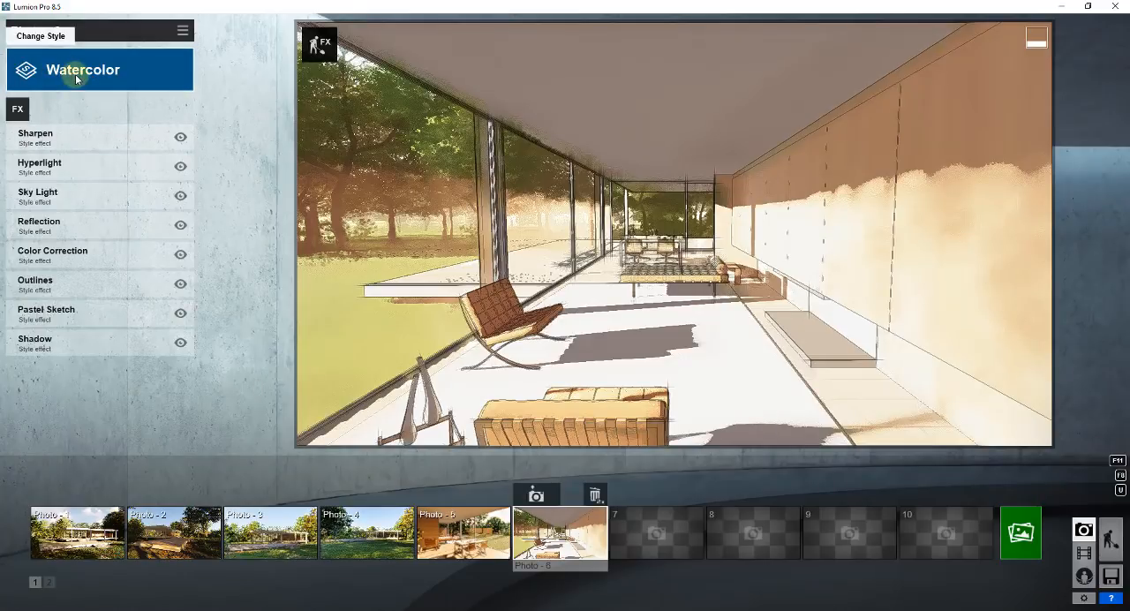
{"action": "left_click", "coordinate": [31, 80]}
{"action": "left_click", "coordinate": [760, 307]}
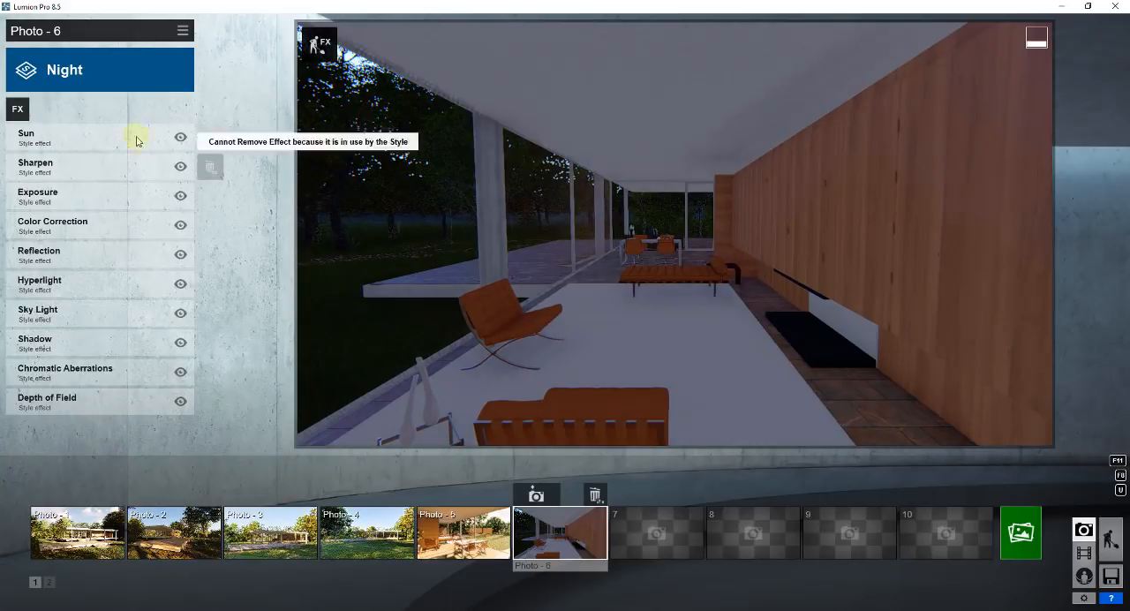
{"action": "left_click", "coordinate": [96, 69]}
{"action": "left_click", "coordinate": [363, 305]}
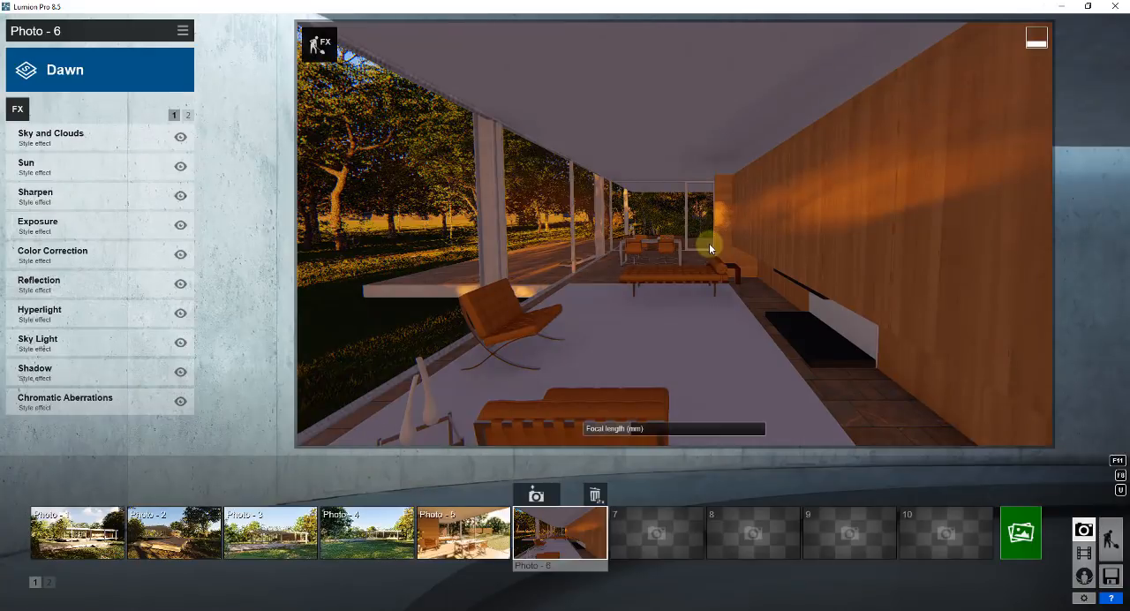
Apply the Interior style to Photo 6.
{"action": "left_click", "coordinate": [93, 68]}
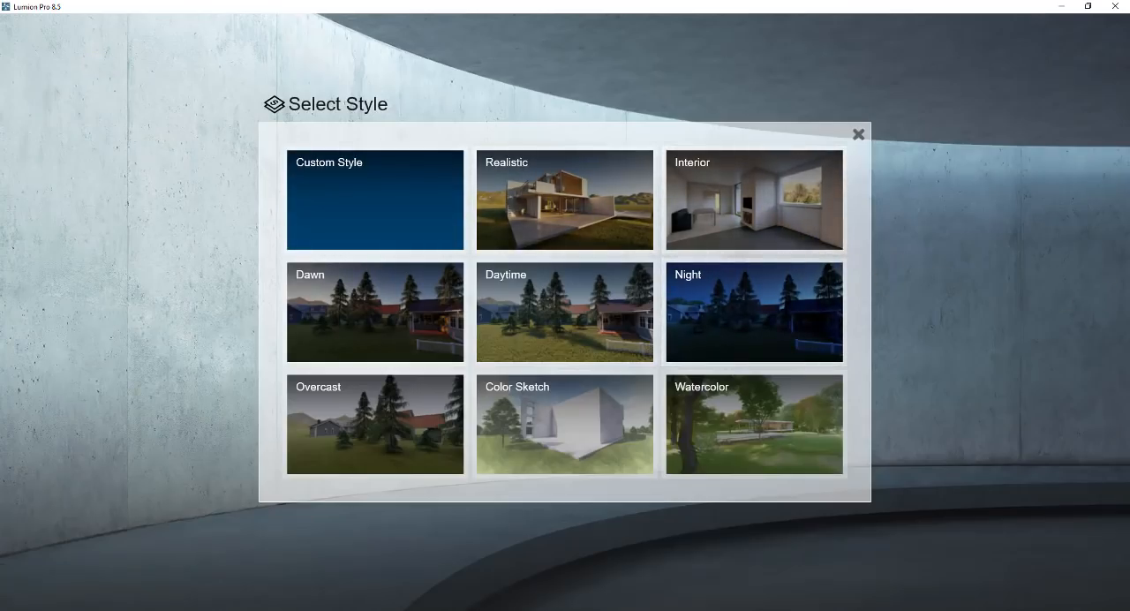
{"action": "left_click", "coordinate": [762, 214]}
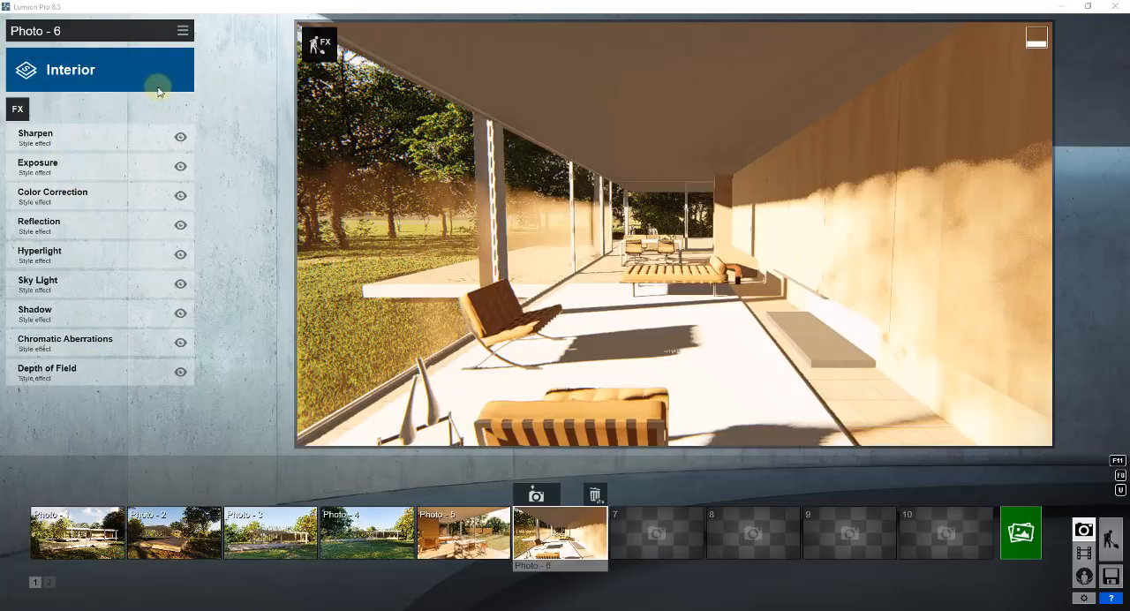
Set the exposure of the Interior style's Exposure effect to about 0.5.
{"action": "left_click", "coordinate": [180, 167]}
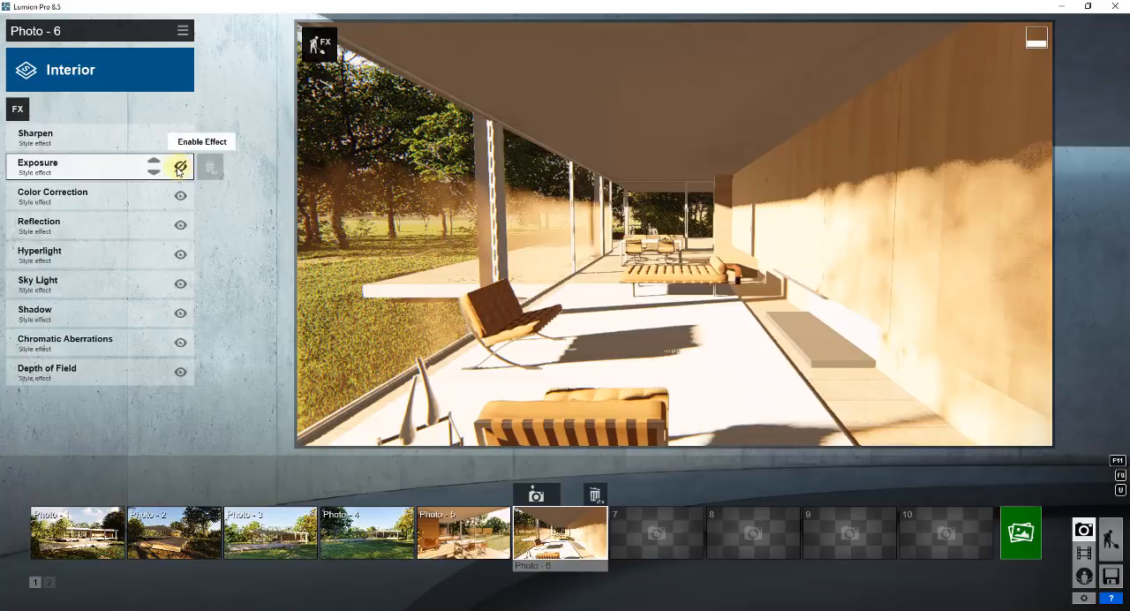
{"action": "left_click", "coordinate": [113, 166]}
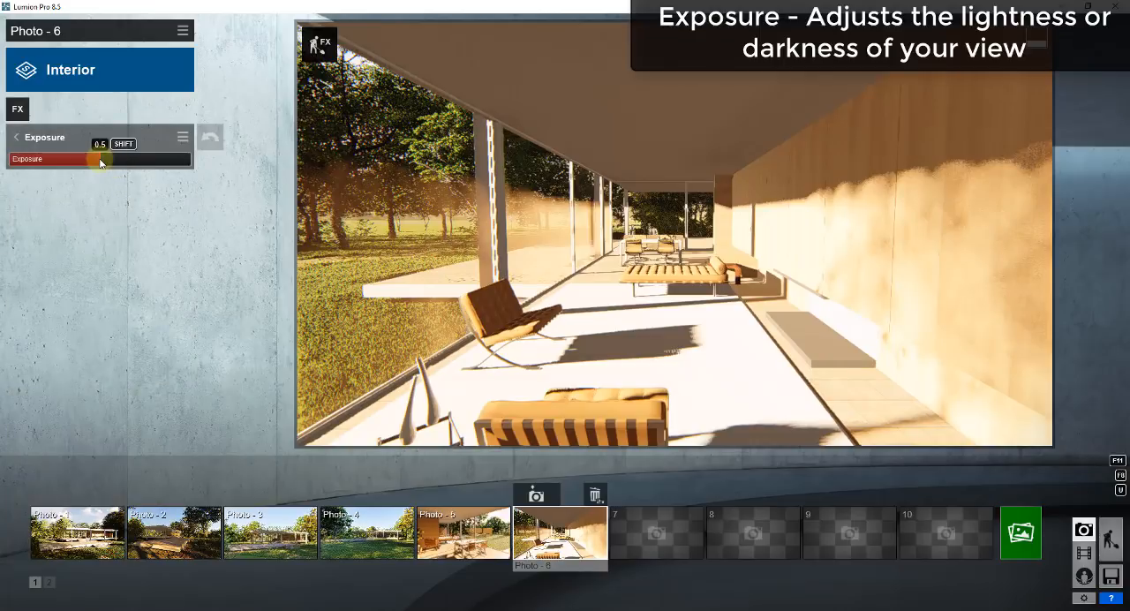
{"action": "left_click_drag", "start_coordinate": [119, 163], "coordinate": [95, 159]}
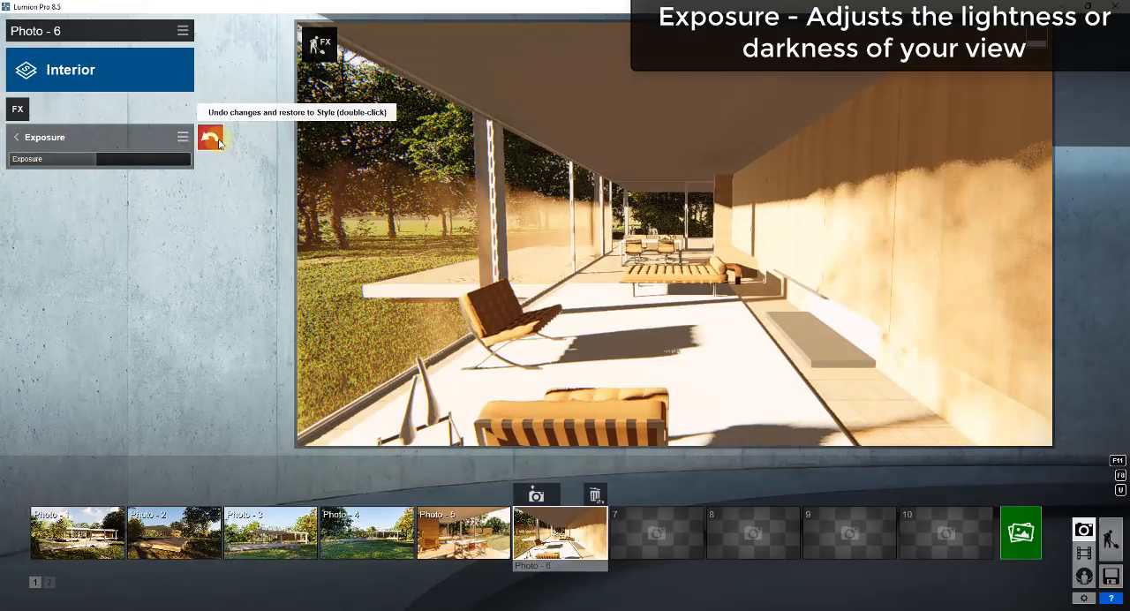
Return to the effects list of Photo 6 and disable the Exposure effect.
{"action": "left_click", "coordinate": [16, 137]}
{"action": "left_click", "coordinate": [18, 108]}
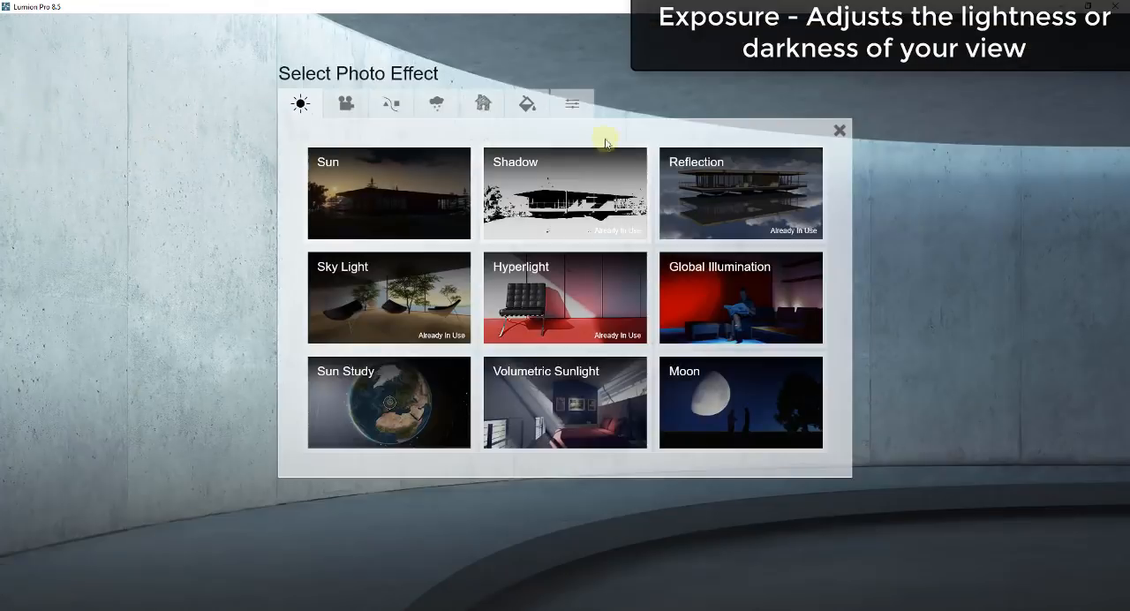
{"action": "left_click", "coordinate": [840, 130]}
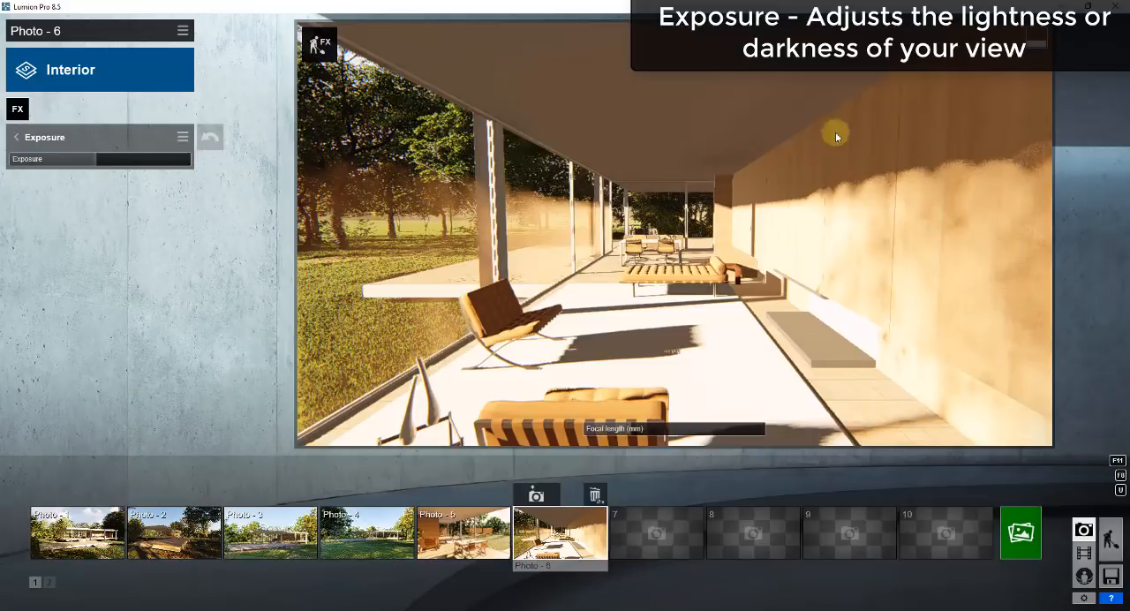
{"action": "left_click", "coordinate": [25, 147]}
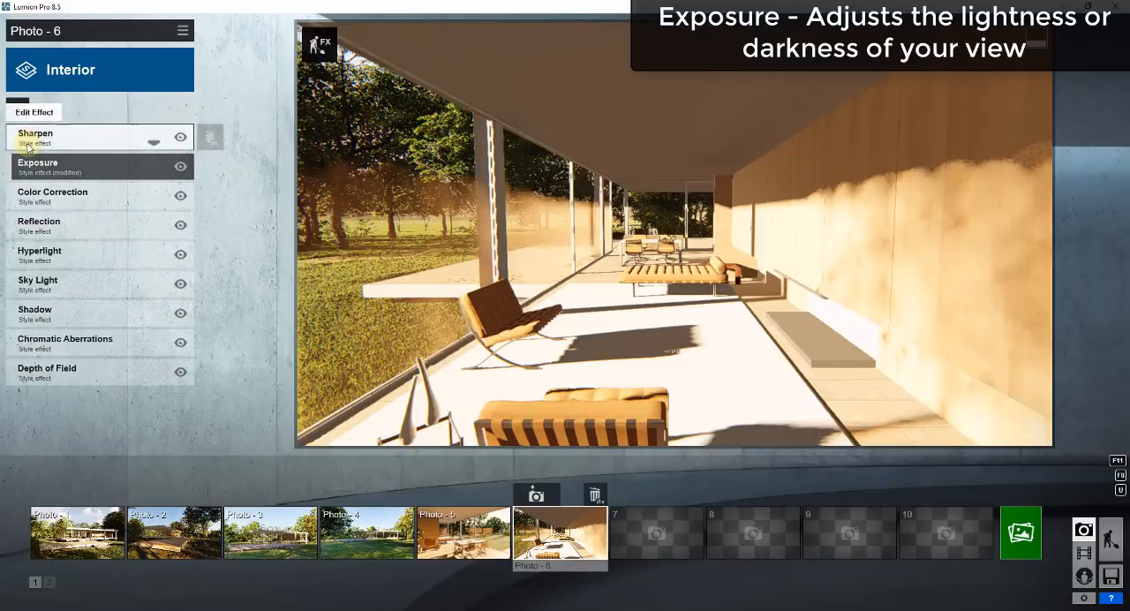
{"action": "left_click", "coordinate": [179, 167]}
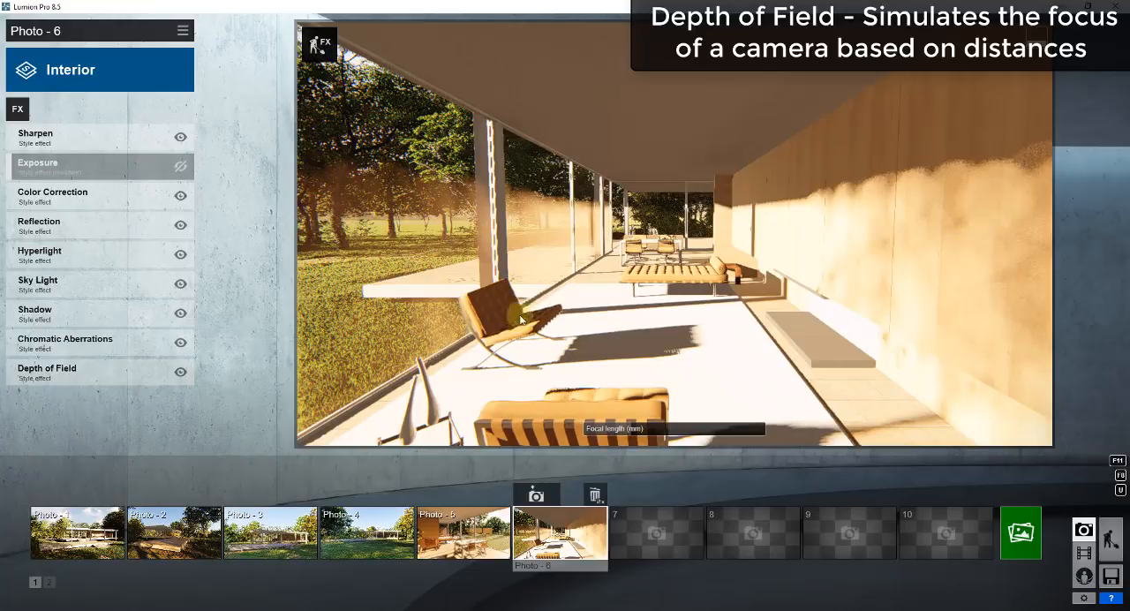
Raise the Depth of Field amount to test a strong blur on the interior view and lower it again.
{"action": "left_click", "coordinate": [40, 374]}
{"action": "left_click_drag", "start_coordinate": [53, 164], "coordinate": [130, 161]}
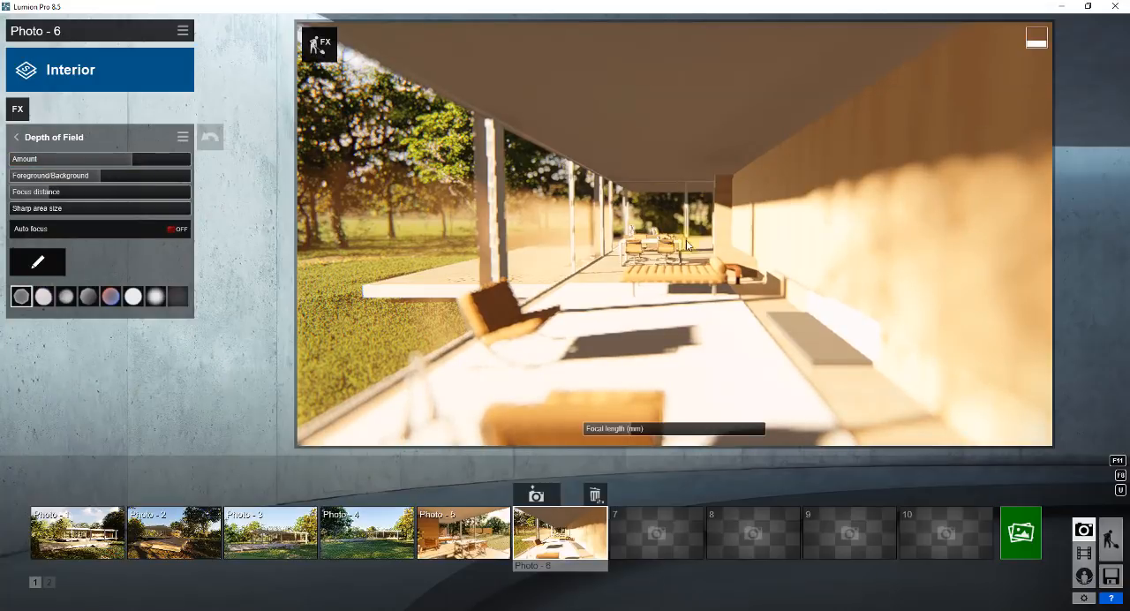
{"action": "left_click", "coordinate": [497, 307]}
{"action": "left_click", "coordinate": [65, 160]}
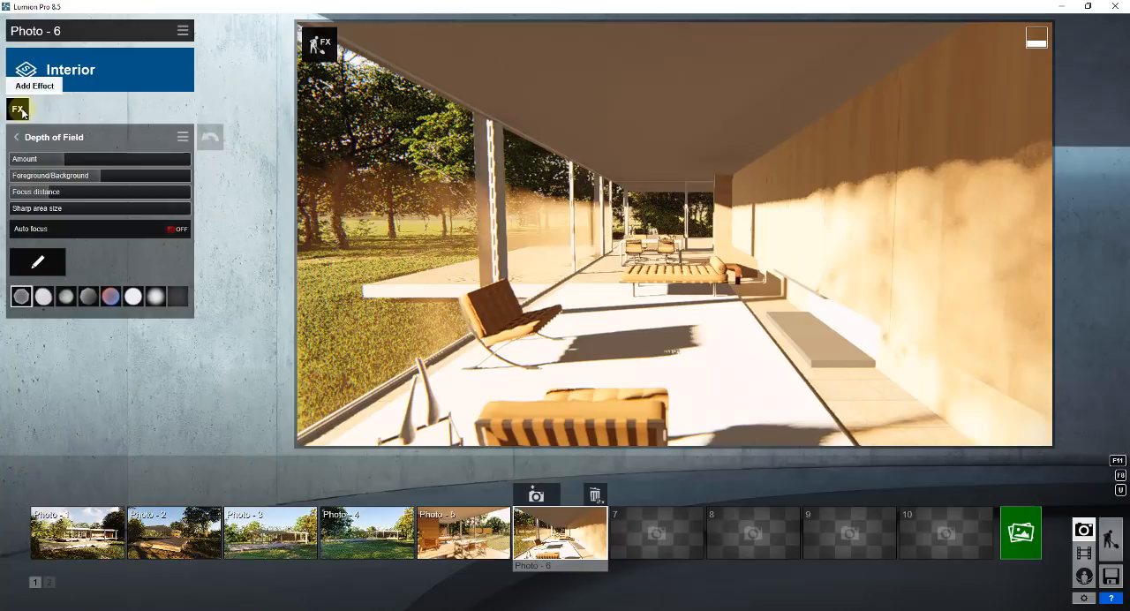
Return to the effects list of Photo 6 and disable the Depth of Field effect.
{"action": "left_click", "coordinate": [22, 111]}
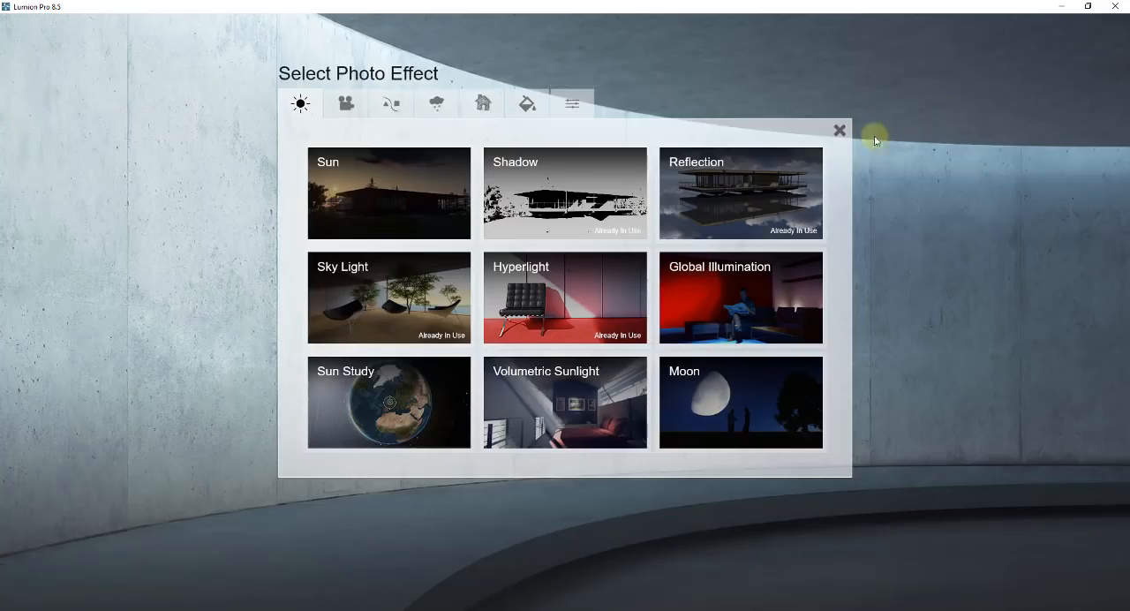
{"action": "left_click", "coordinate": [840, 128]}
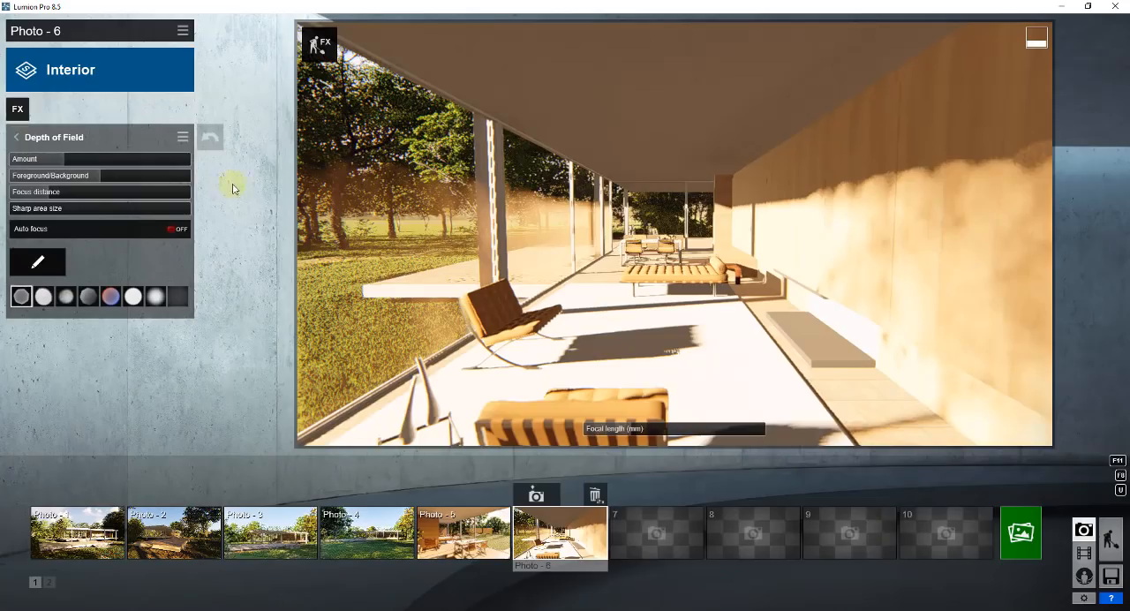
{"action": "left_click", "coordinate": [18, 138]}
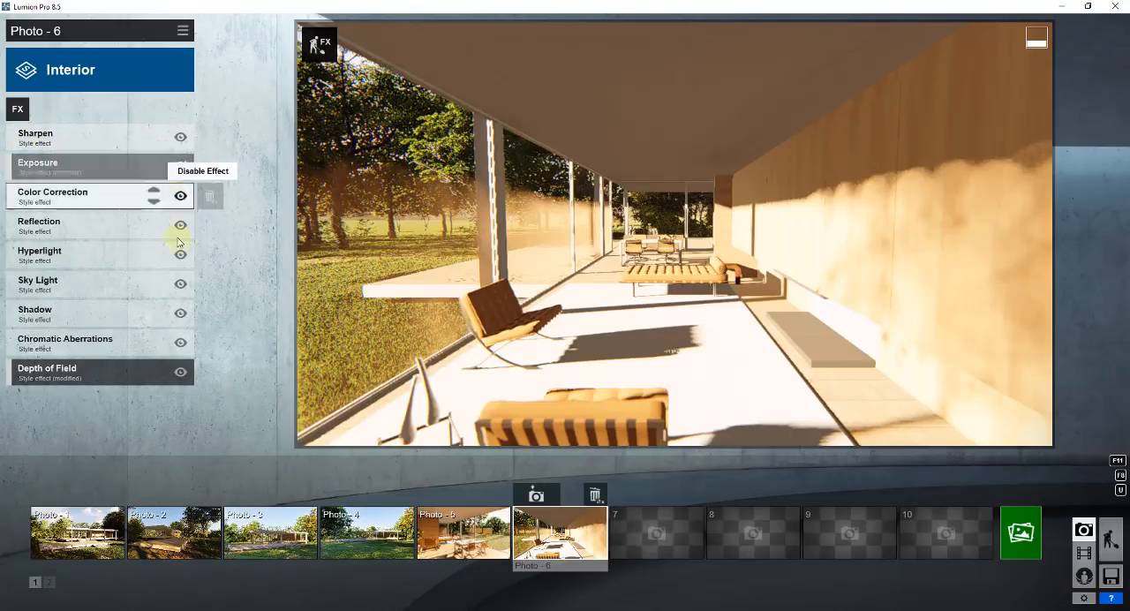
{"action": "left_click", "coordinate": [180, 372]}
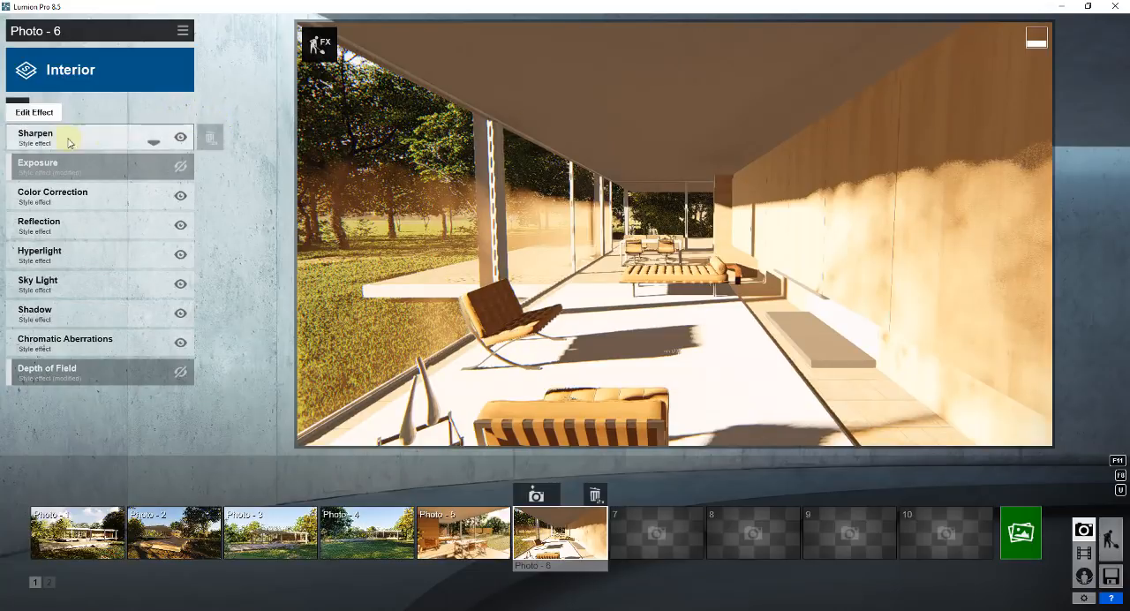
Add the Sun effect to Photo 6 and adjust the sun height and heading to cast tree shadows across the floor.
{"action": "left_click", "coordinate": [17, 109]}
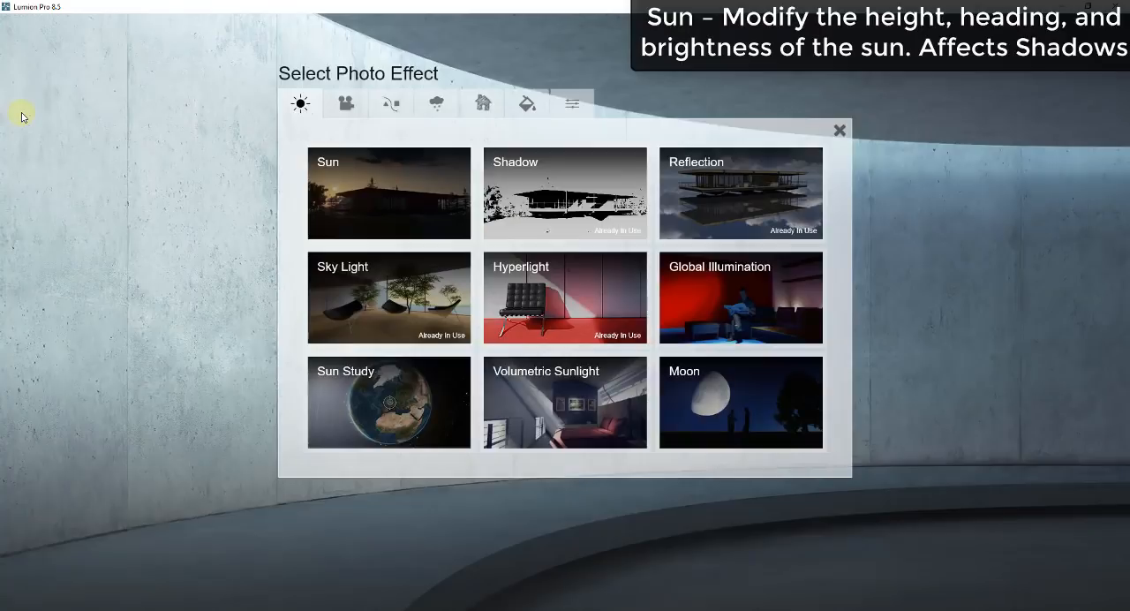
{"action": "left_click", "coordinate": [393, 181]}
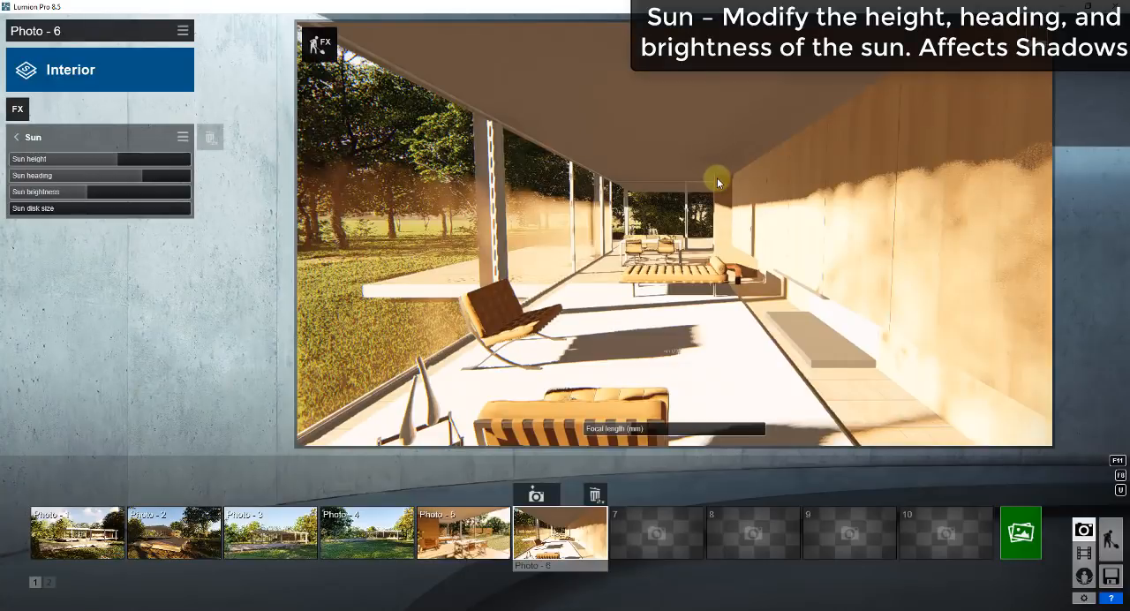
{"action": "left_click", "coordinate": [93, 162]}
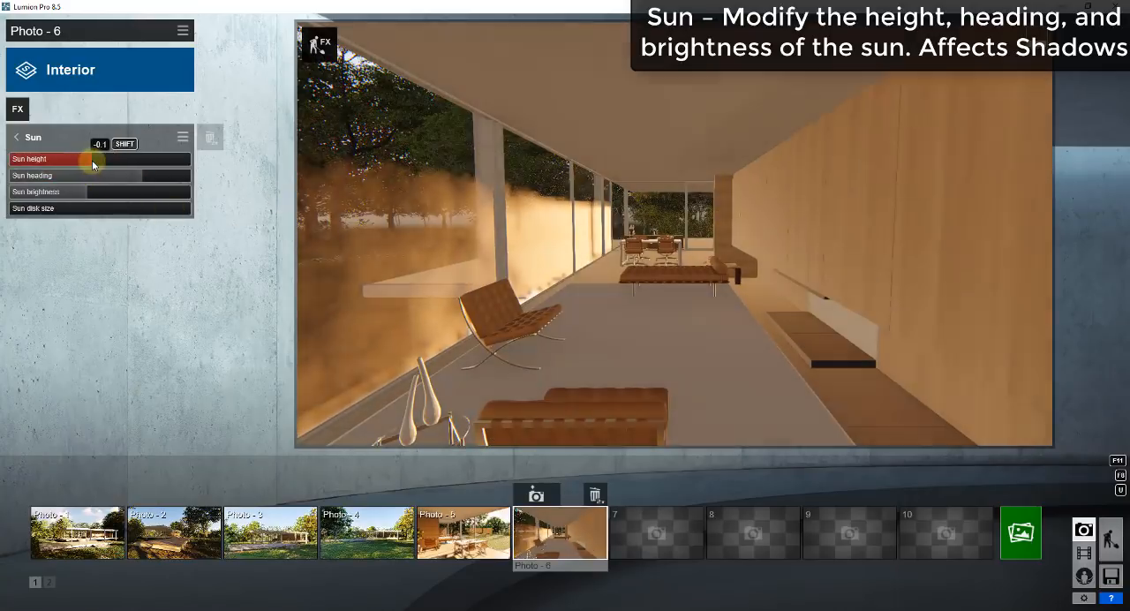
{"action": "left_click_drag", "start_coordinate": [93, 163], "coordinate": [154, 177]}
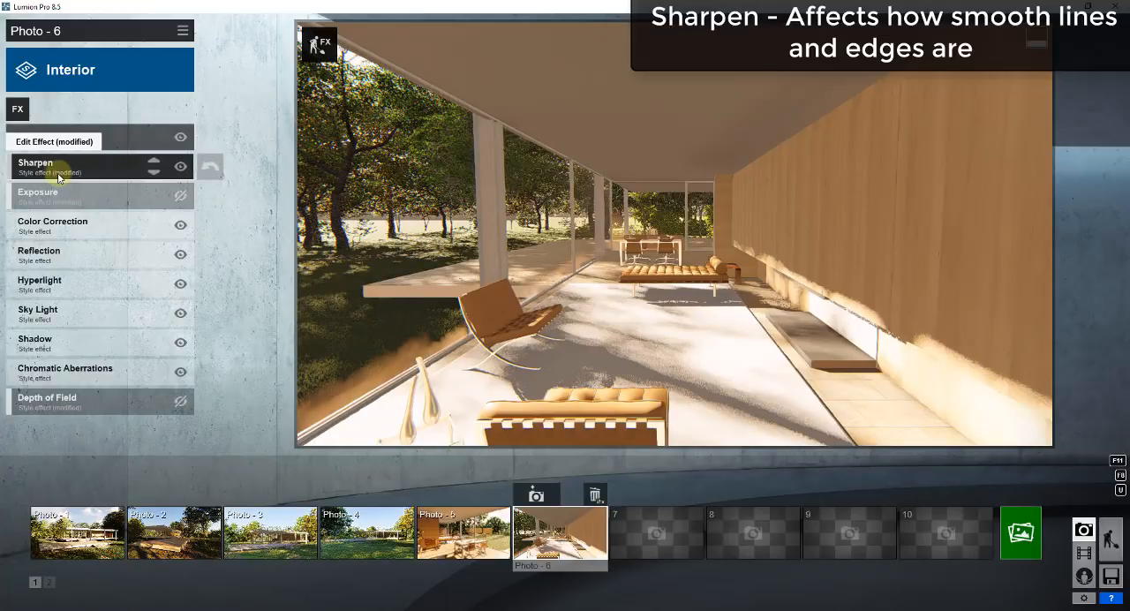
Raise the Sharpen effect's intensity to test a strong sharpening of the interior view, and reduce it again.
{"action": "left_click", "coordinate": [57, 175]}
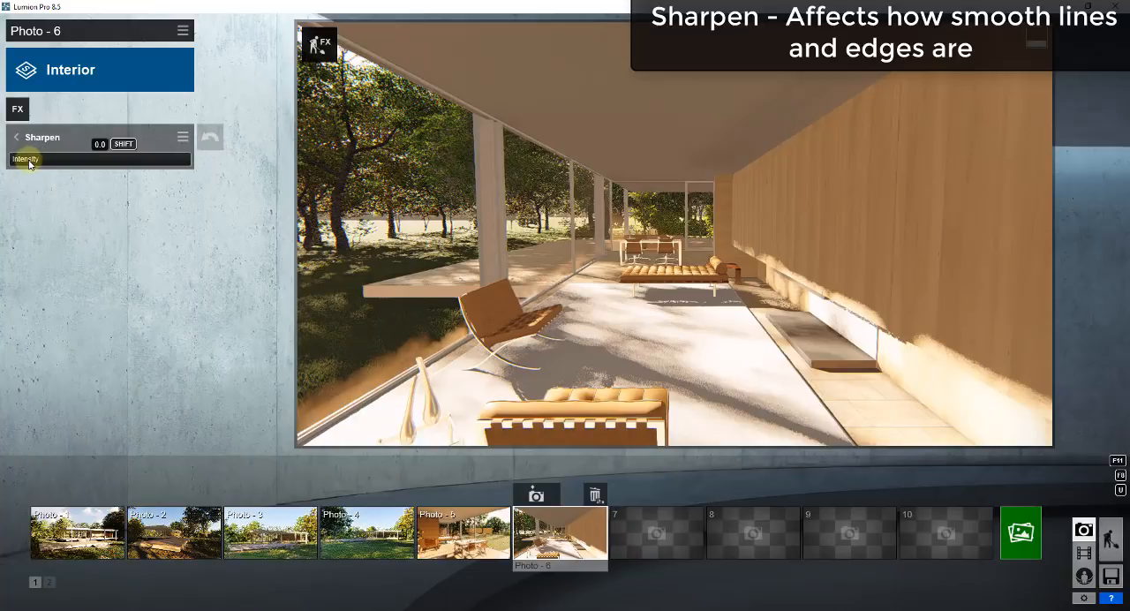
{"action": "left_click_drag", "start_coordinate": [29, 165], "coordinate": [141, 153]}
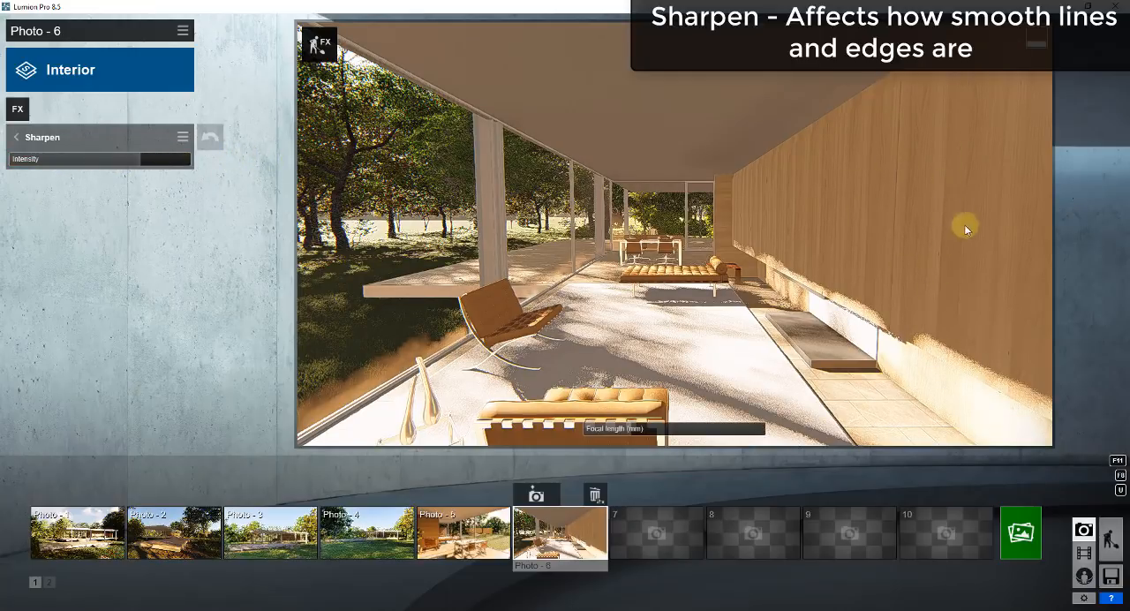
{"action": "left_click_drag", "start_coordinate": [151, 168], "coordinate": [50, 176]}
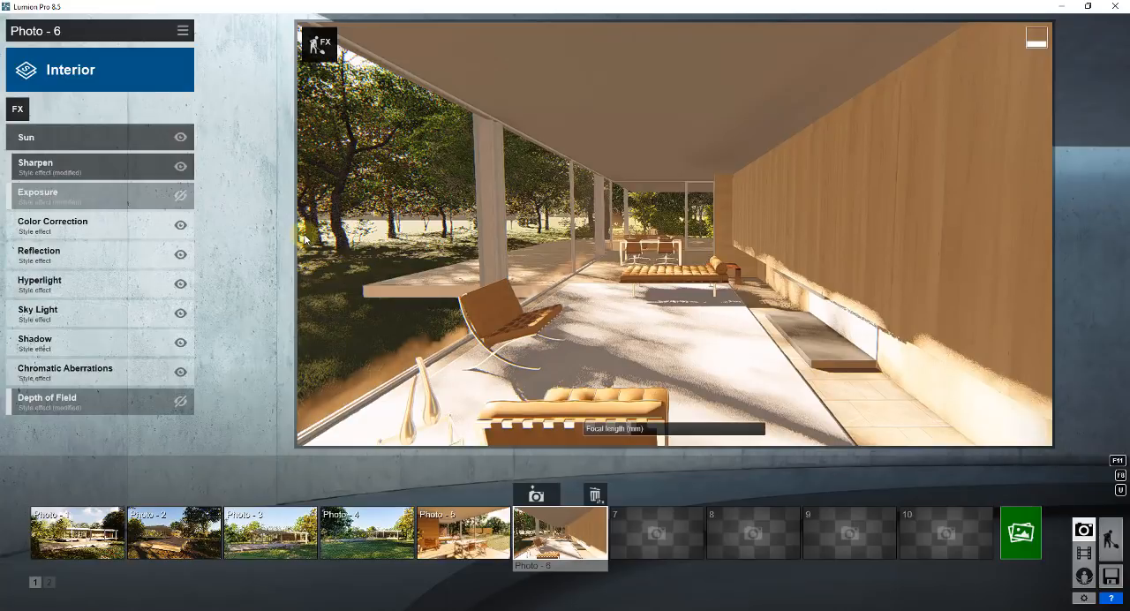
Look through the photo effect categories and add the Analog Color Lab effect from the Colors category.
{"action": "left_click", "coordinate": [18, 110]}
{"action": "left_click", "coordinate": [348, 105]}
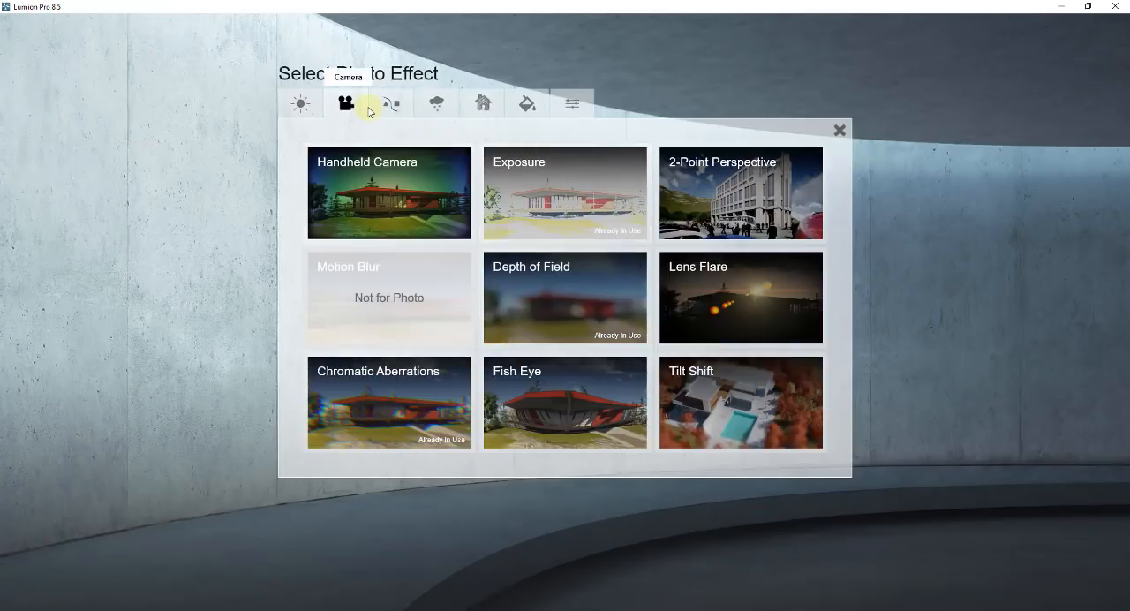
{"action": "left_click", "coordinate": [391, 105]}
{"action": "left_click", "coordinate": [434, 109]}
{"action": "left_click", "coordinate": [483, 104]}
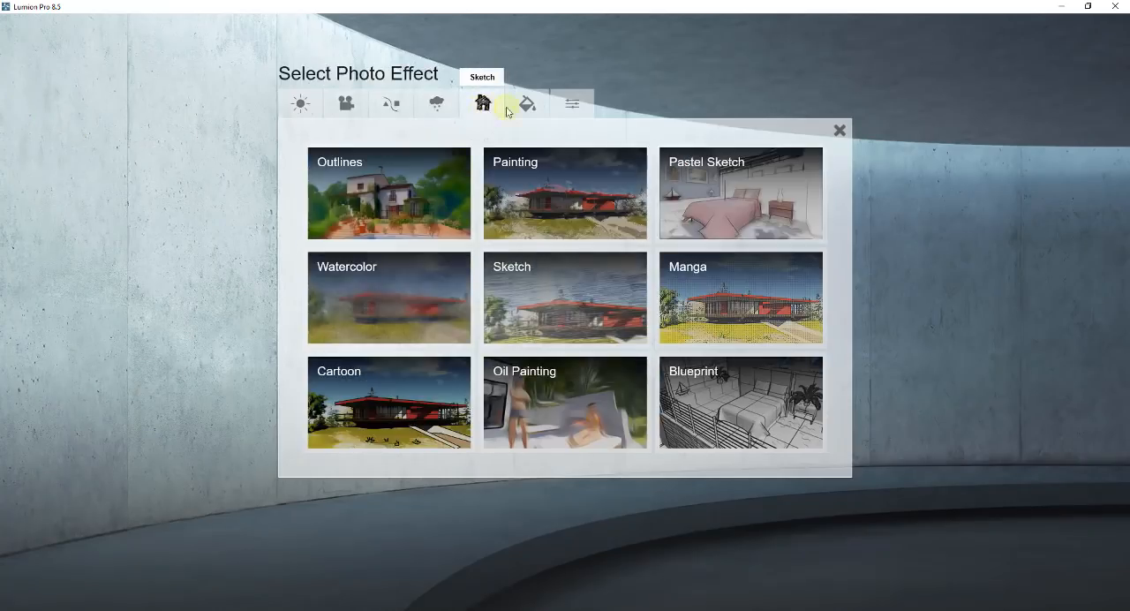
{"action": "left_click", "coordinate": [533, 109]}
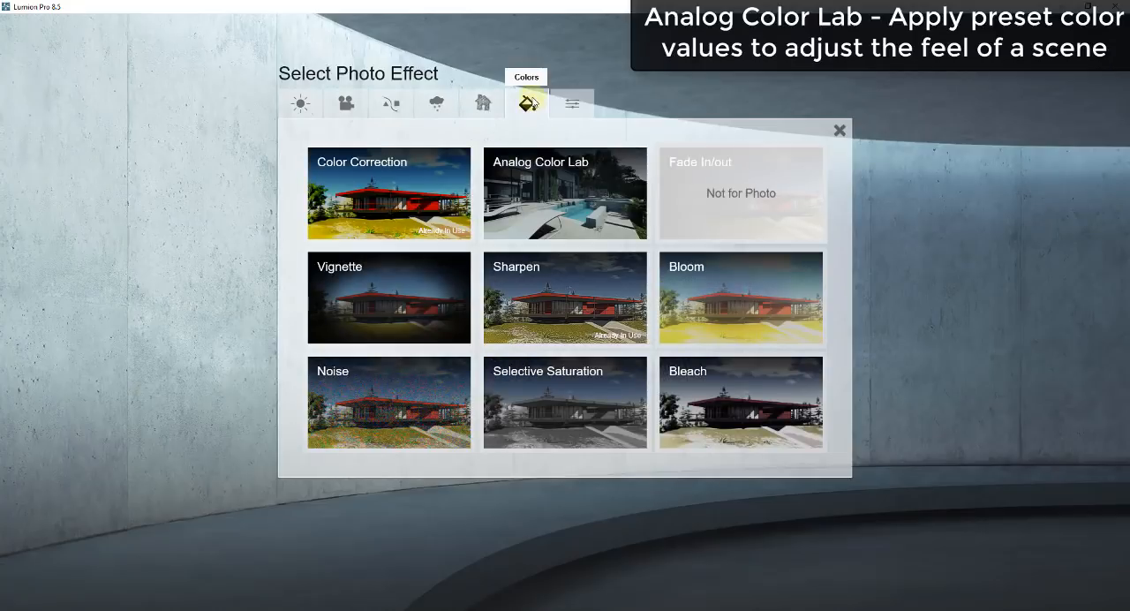
{"action": "left_click", "coordinate": [583, 221]}
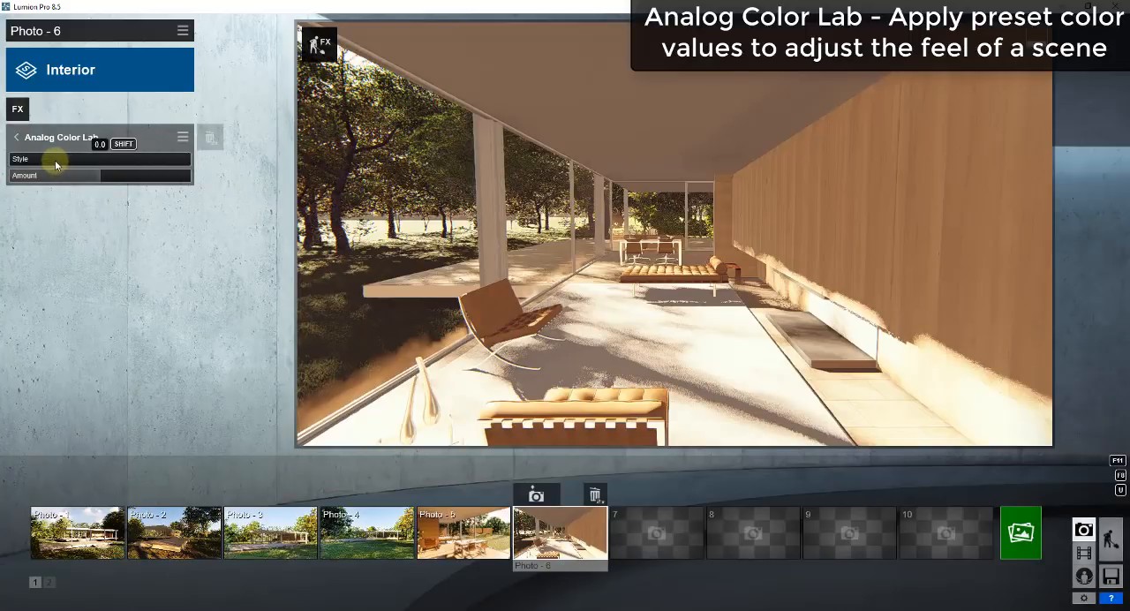
Test the Analog Color Lab style at about 1.7 and adjust the effect's amount.
{"action": "left_click_drag", "start_coordinate": [55, 163], "coordinate": [161, 165]}
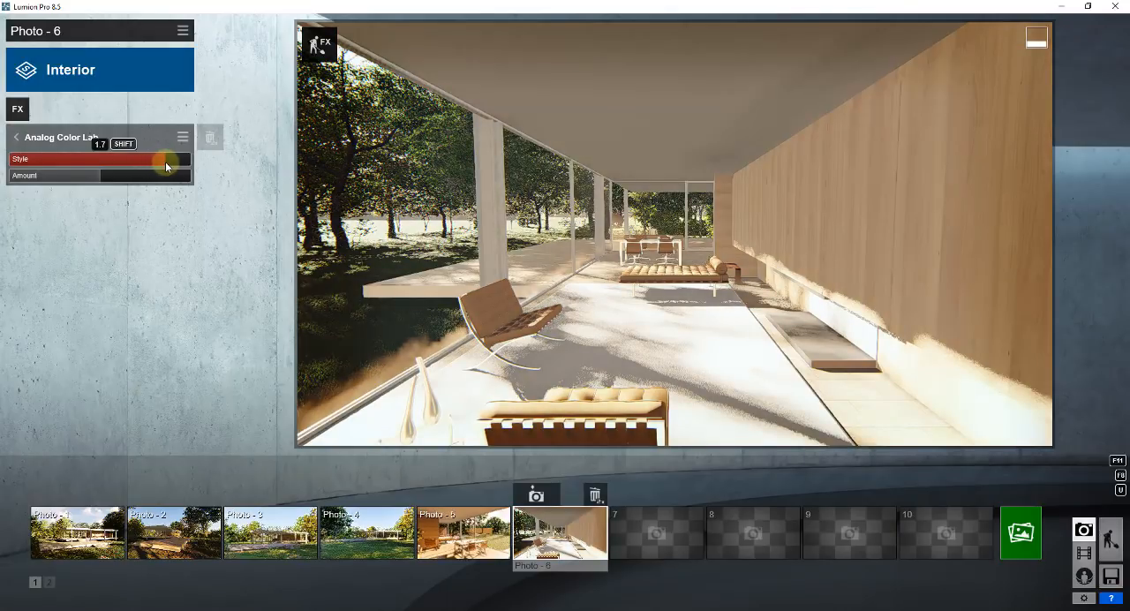
{"action": "mouse_move", "coordinate": [166, 166]}
{"action": "left_mouse_down"}
{"action": "mouse_move", "coordinate": [14, 163]}
{"action": "mouse_move", "coordinate": [164, 159]}
{"action": "left_mouse_up"}
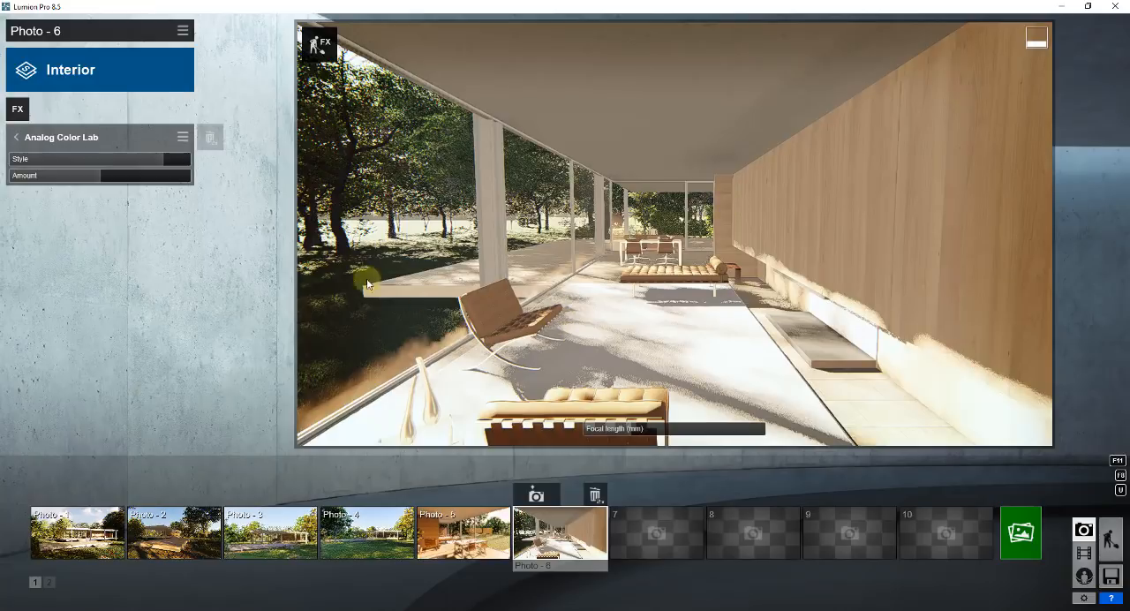
{"action": "left_click_drag", "start_coordinate": [80, 177], "coordinate": [55, 185]}
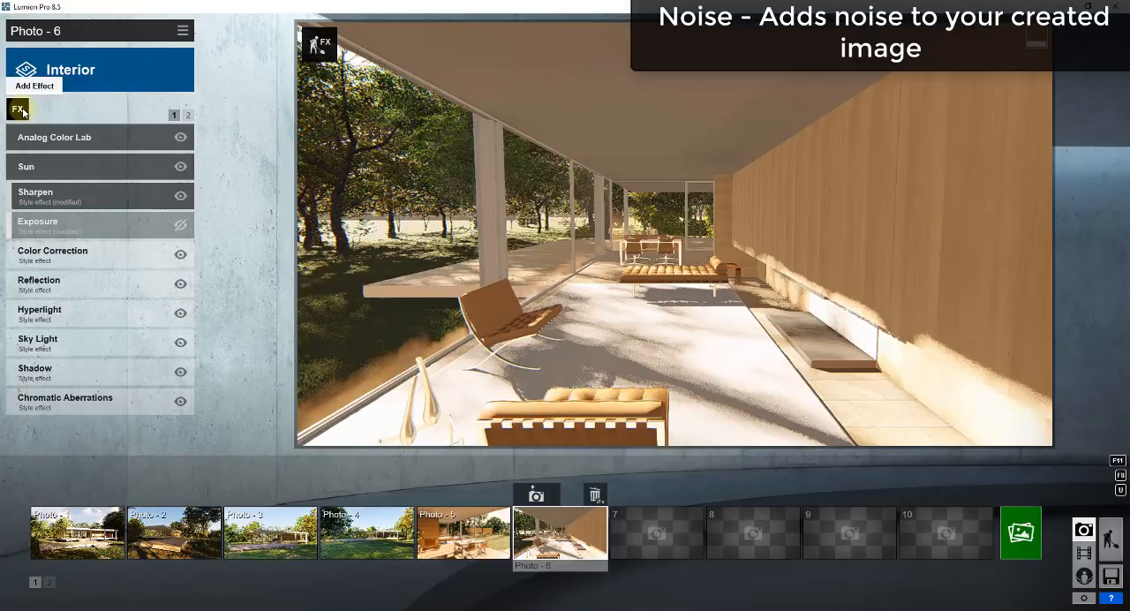
Add the Noise effect, test high intensity, color and size, and reduce the intensity and color to near minimum.
{"action": "left_click", "coordinate": [19, 109]}
{"action": "left_click", "coordinate": [389, 402]}
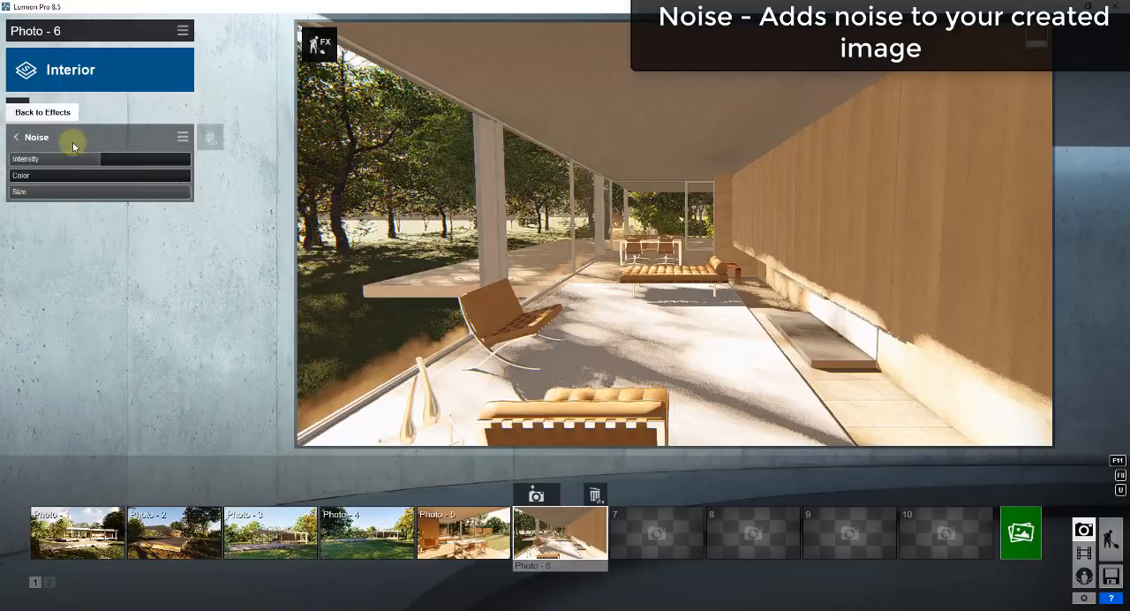
{"action": "left_click_drag", "start_coordinate": [55, 160], "coordinate": [134, 164]}
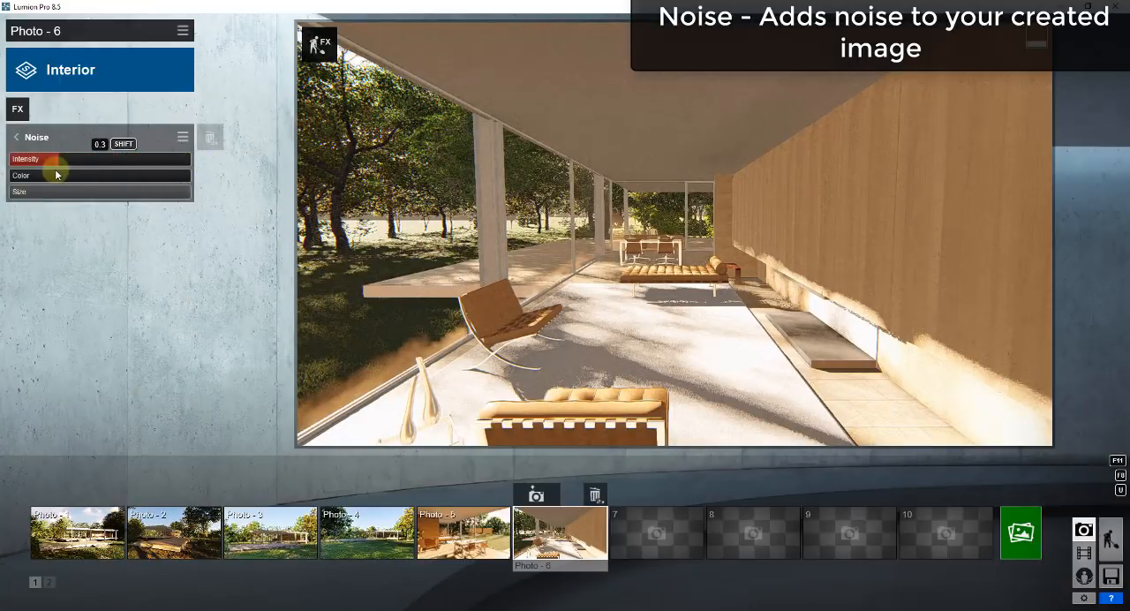
{"action": "left_click_drag", "start_coordinate": [55, 175], "coordinate": [181, 161]}
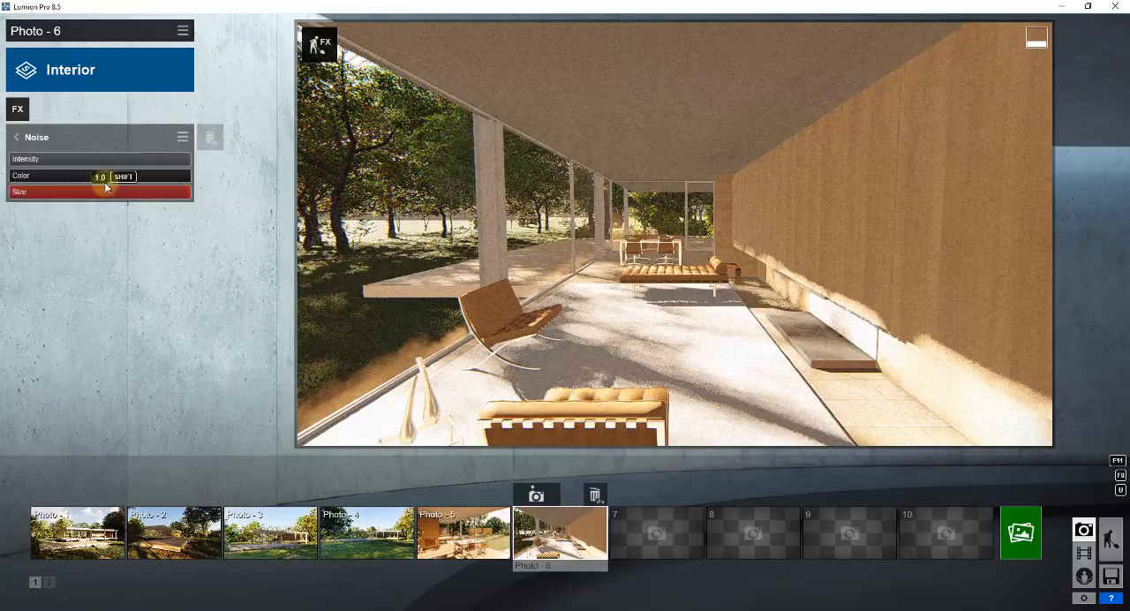
{"action": "left_click_drag", "start_coordinate": [50, 173], "coordinate": [187, 188]}
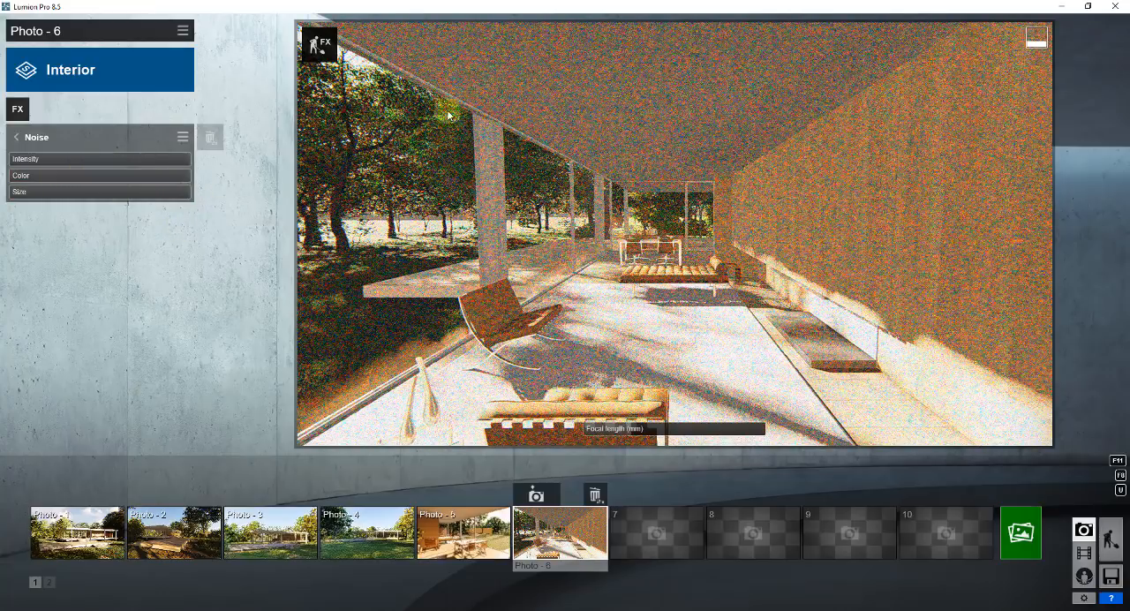
{"action": "left_click_drag", "start_coordinate": [135, 175], "coordinate": [27, 163]}
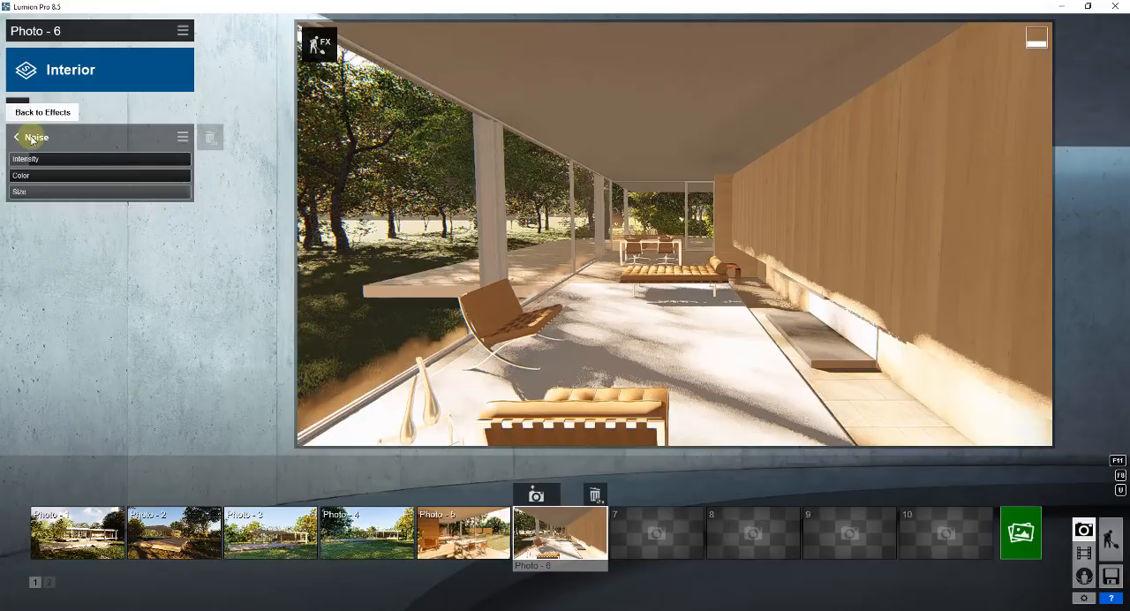
{"action": "left_click", "coordinate": [31, 139]}
Lower the Color Correction temperature of the Interior style to about 0.2 and the tint to about 0.0.
{"action": "left_click", "coordinate": [53, 283]}
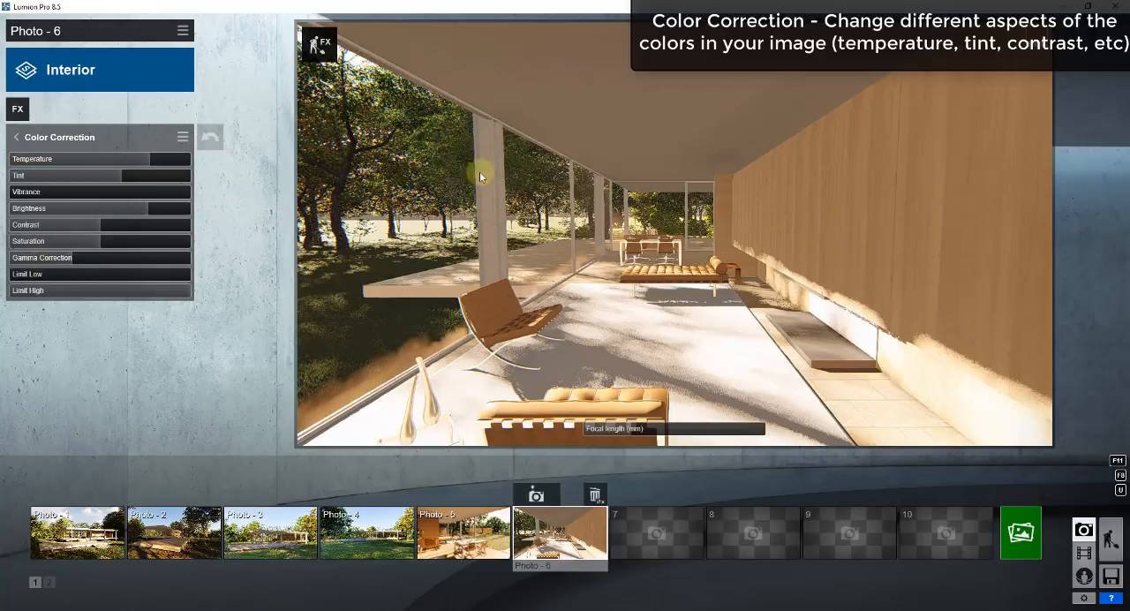
{"action": "left_click", "coordinate": [104, 159]}
{"action": "left_click_drag", "start_coordinate": [105, 159], "coordinate": [122, 164]}
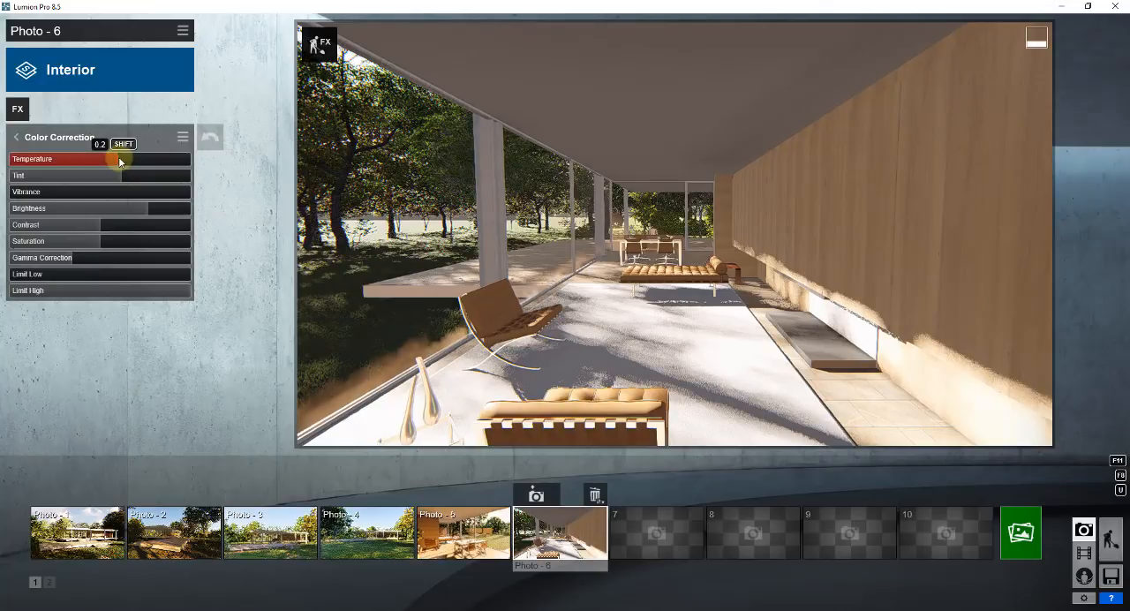
{"action": "mouse_move", "coordinate": [119, 161]}
{"action": "left_mouse_down"}
{"action": "mouse_move", "coordinate": [150, 166]}
{"action": "mouse_move", "coordinate": [121, 161]}
{"action": "left_mouse_up"}
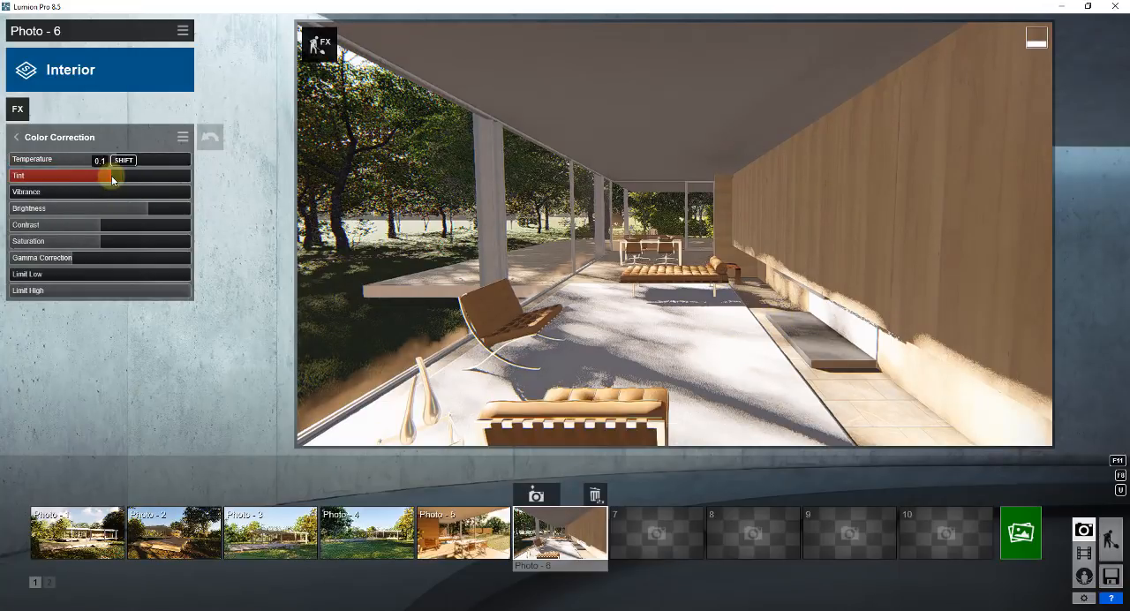
{"action": "mouse_move", "coordinate": [105, 180]}
{"action": "left_mouse_down"}
{"action": "mouse_move", "coordinate": [170, 177]}
{"action": "mouse_move", "coordinate": [40, 179]}
{"action": "mouse_move", "coordinate": [186, 177]}
{"action": "mouse_move", "coordinate": [114, 181]}
{"action": "left_mouse_up"}
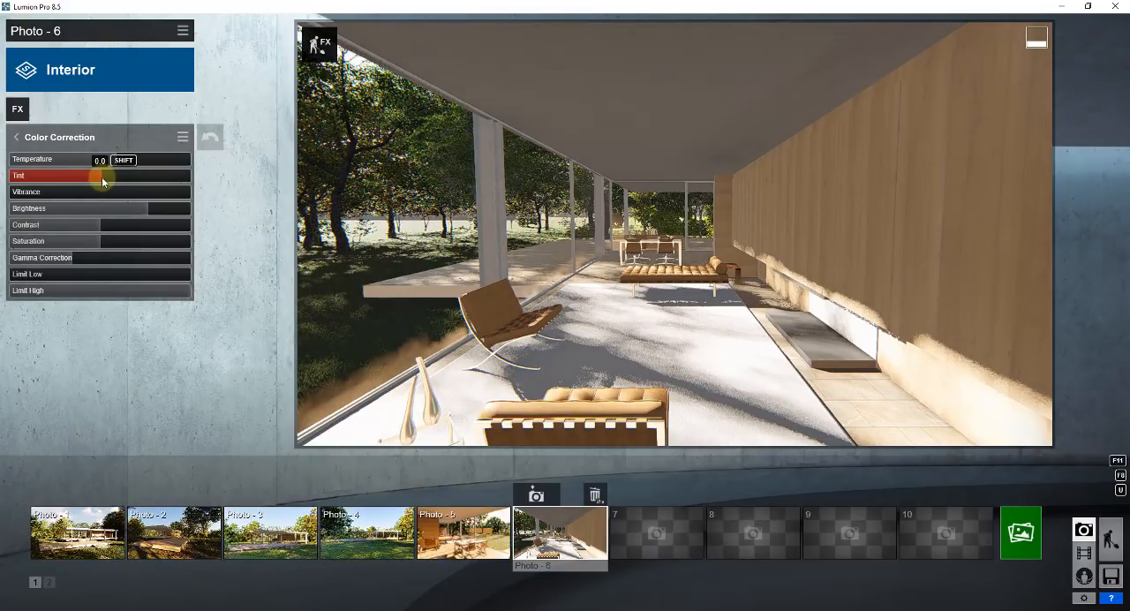
Set the Color Correction brightness to about 0.5, then test lower and higher contrast and leave it moderately raised.
{"action": "left_click_drag", "start_coordinate": [137, 214], "coordinate": [101, 212]}
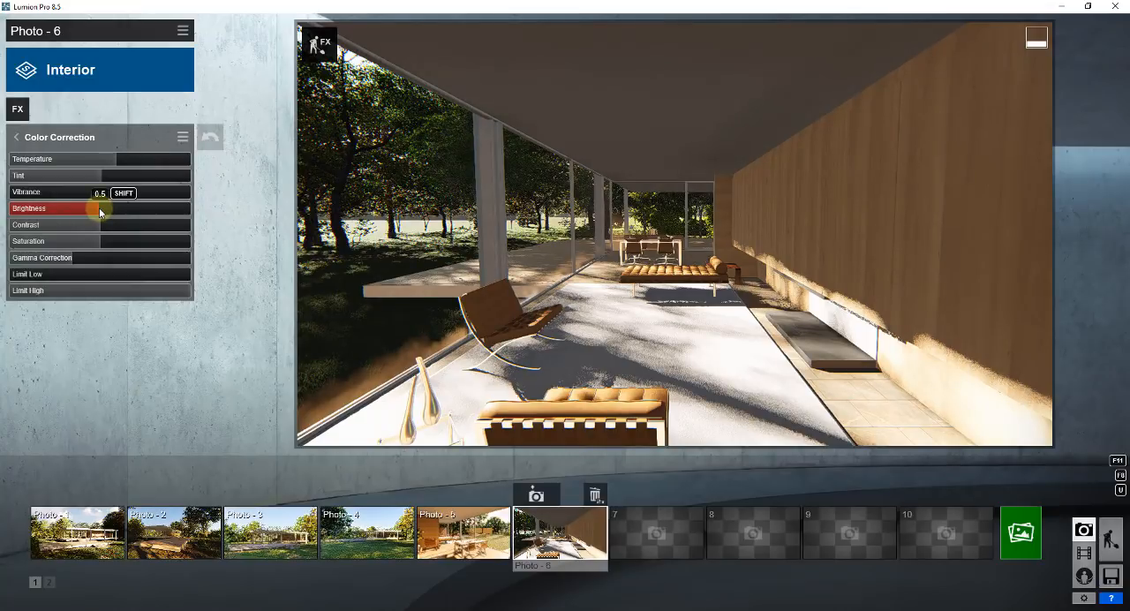
{"action": "left_click_drag", "start_coordinate": [106, 227], "coordinate": [142, 226]}
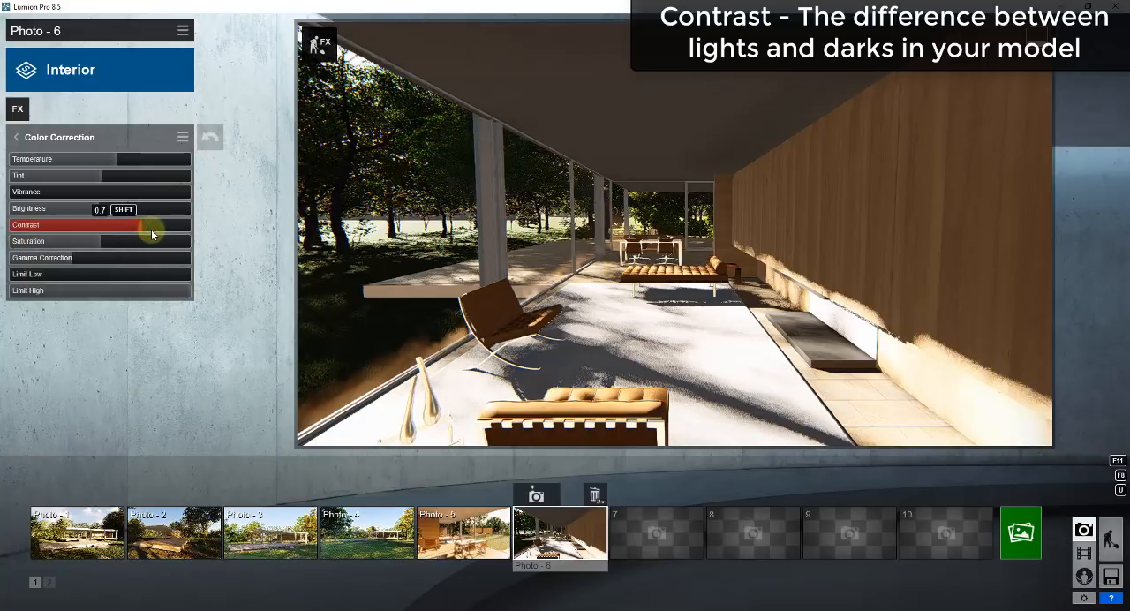
{"action": "left_click_drag", "start_coordinate": [152, 229], "coordinate": [91, 234]}
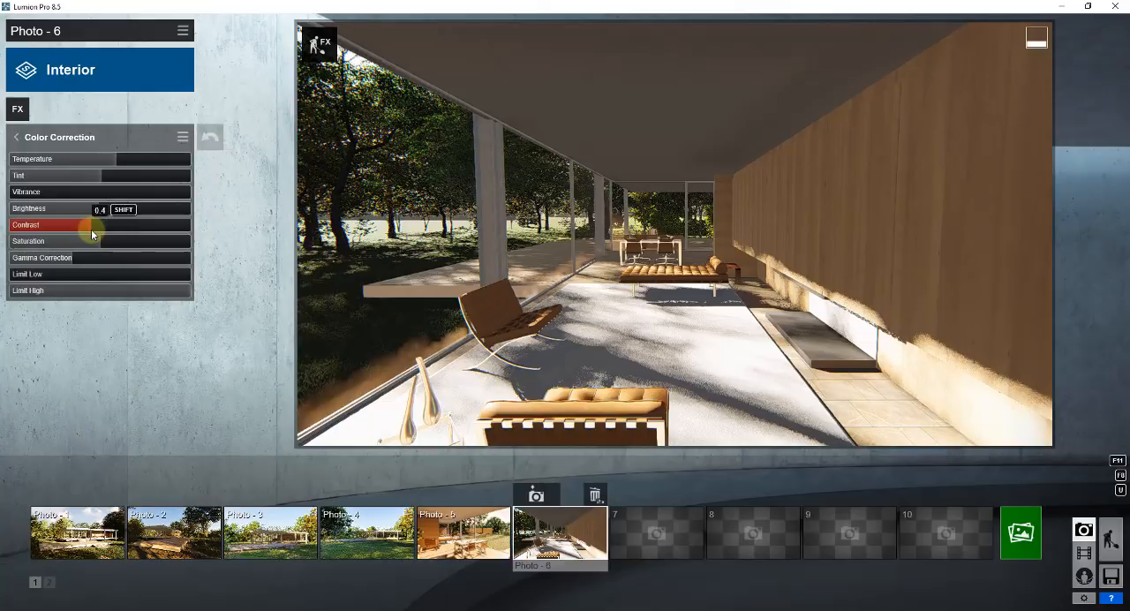
{"action": "left_click_drag", "start_coordinate": [92, 233], "coordinate": [123, 233]}
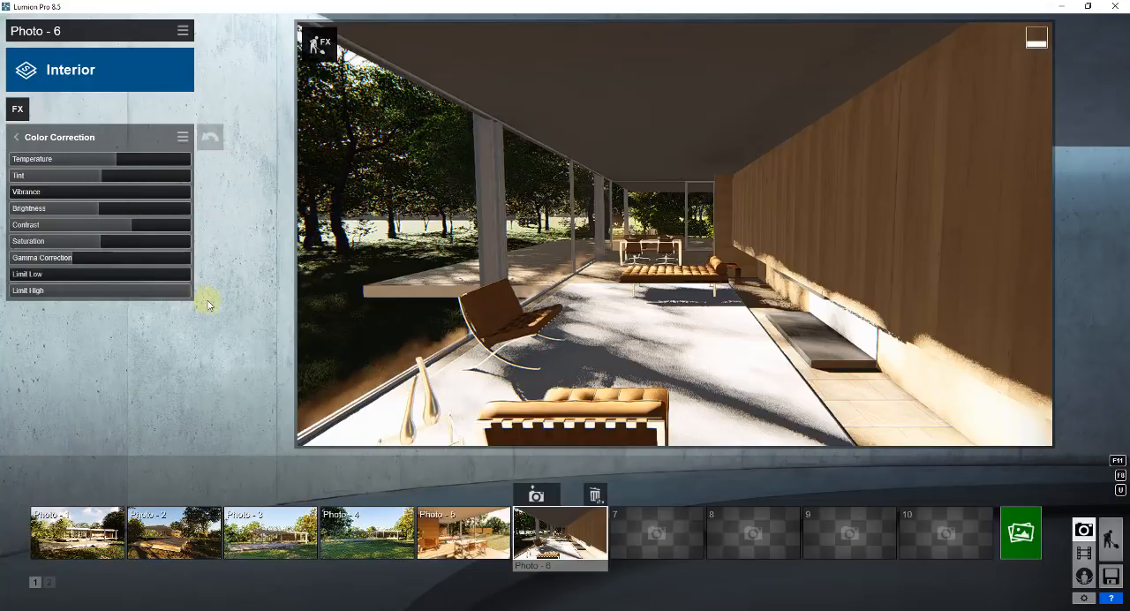
{"action": "left_click", "coordinate": [32, 142]}
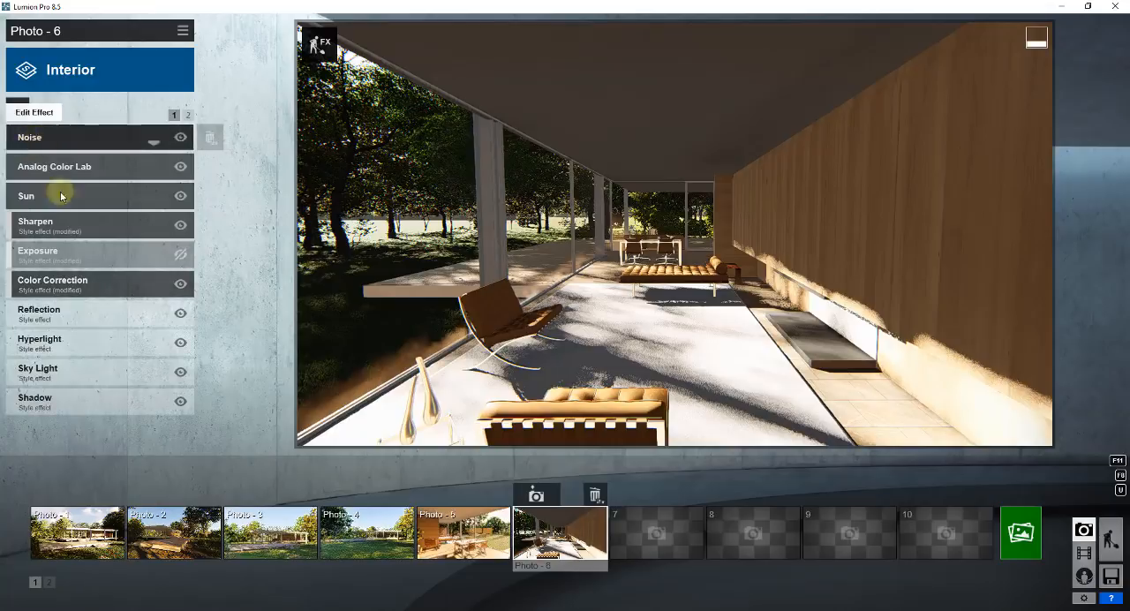
Set the Hyperlight effect's amount to about 40.5 and return to the effects list of Photo 6.
{"action": "left_click", "coordinate": [49, 343]}
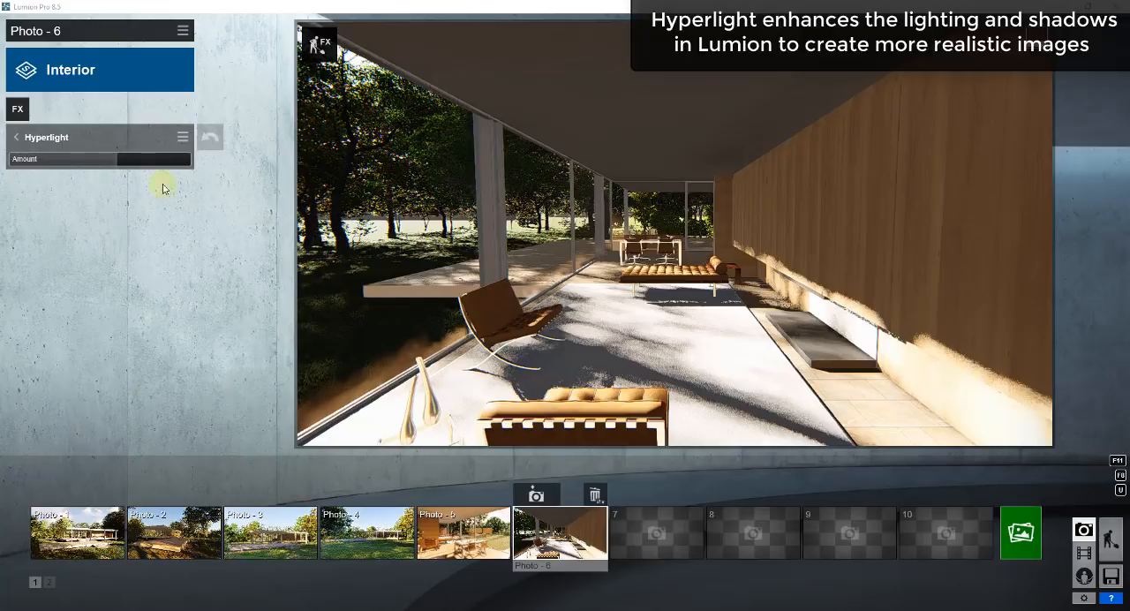
{"action": "left_click_drag", "start_coordinate": [83, 168], "coordinate": [121, 165]}
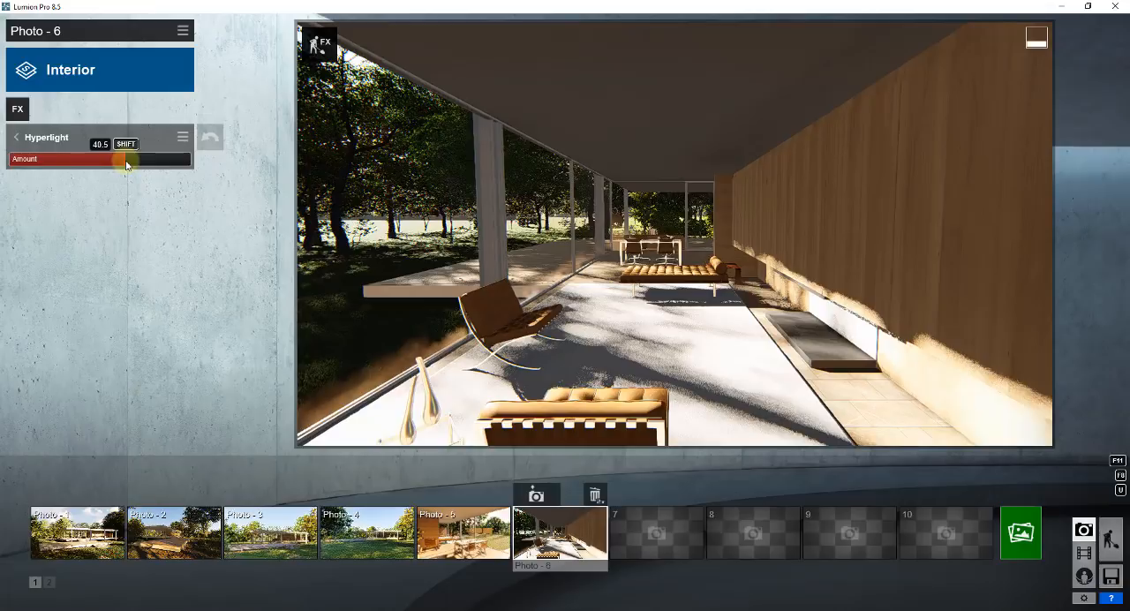
{"action": "left_click_drag", "start_coordinate": [127, 164], "coordinate": [160, 162]}
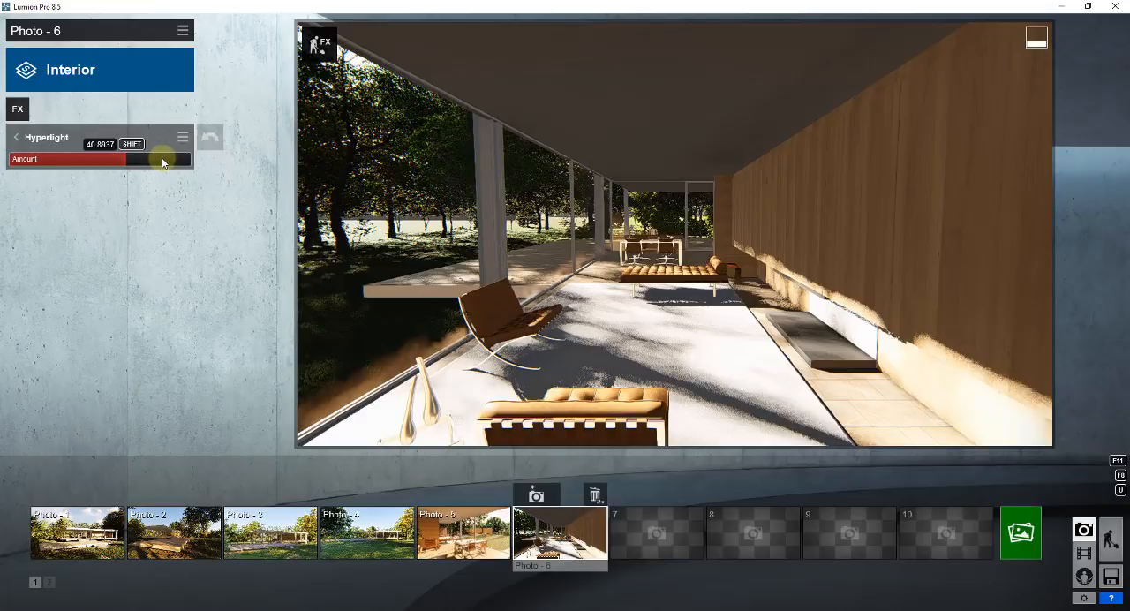
{"action": "left_click", "coordinate": [29, 141]}
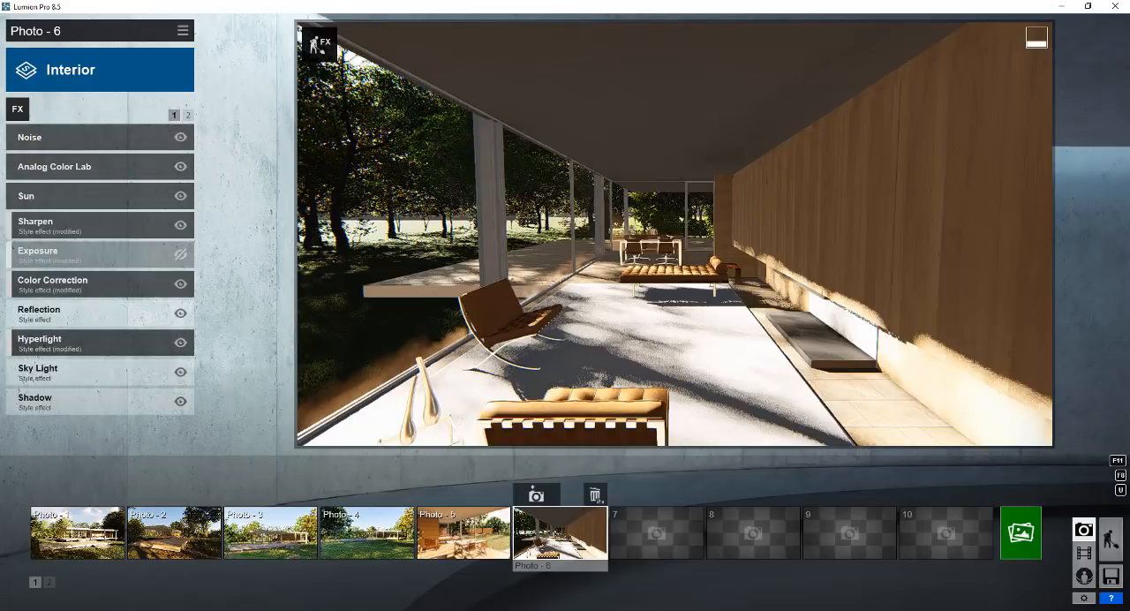
Adjust the brightness of the Sky Light effect and open the Shadow effect's settings.
{"action": "left_click", "coordinate": [45, 374]}
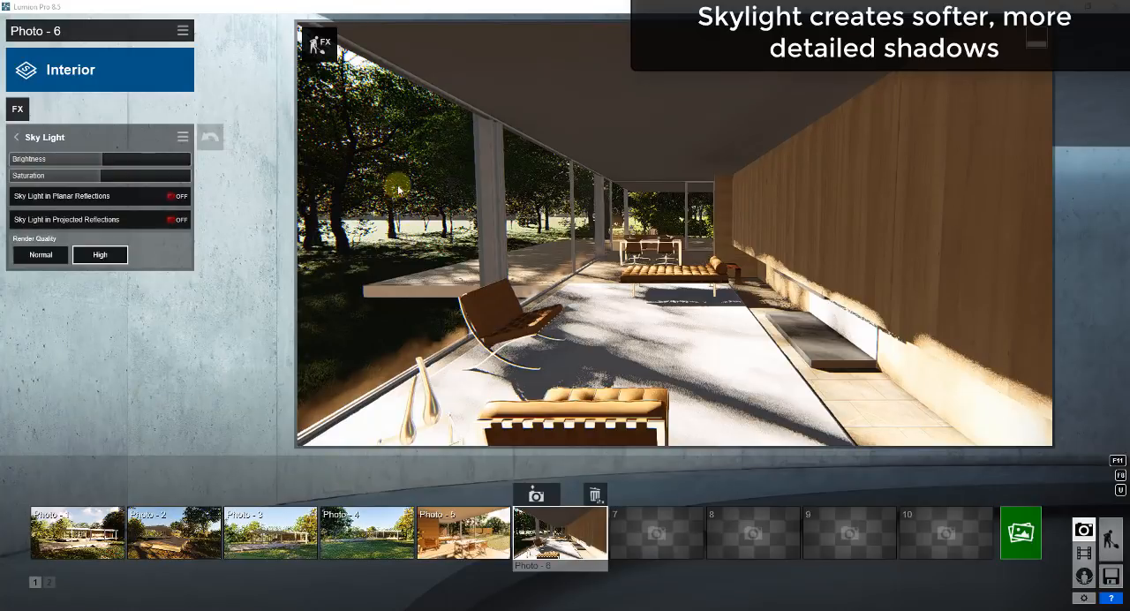
{"action": "left_click_drag", "start_coordinate": [109, 160], "coordinate": [142, 163]}
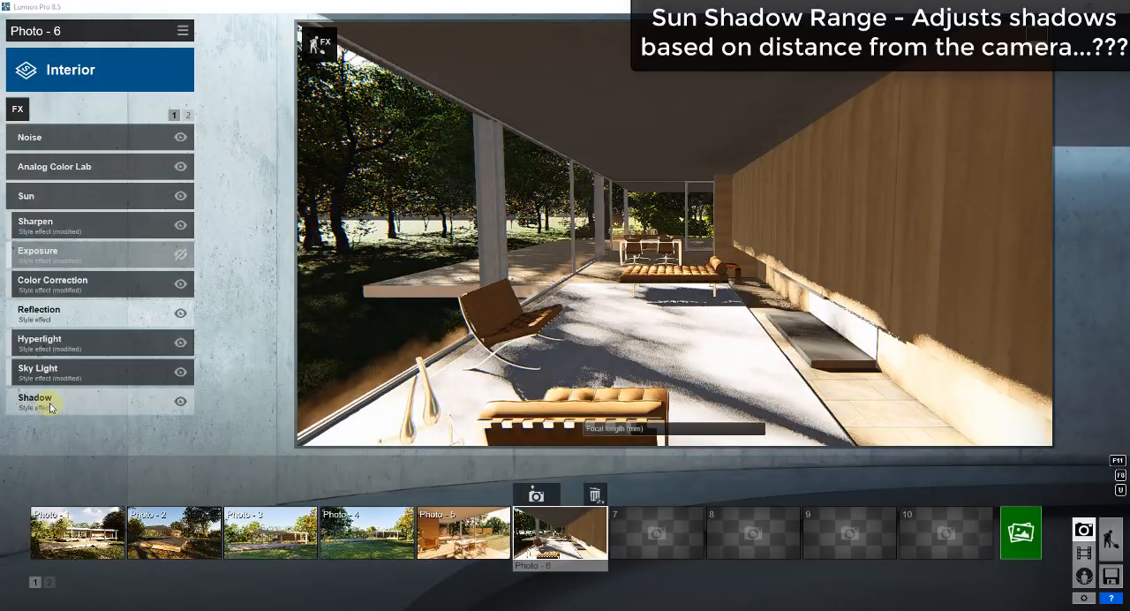
{"action": "left_click", "coordinate": [51, 405]}
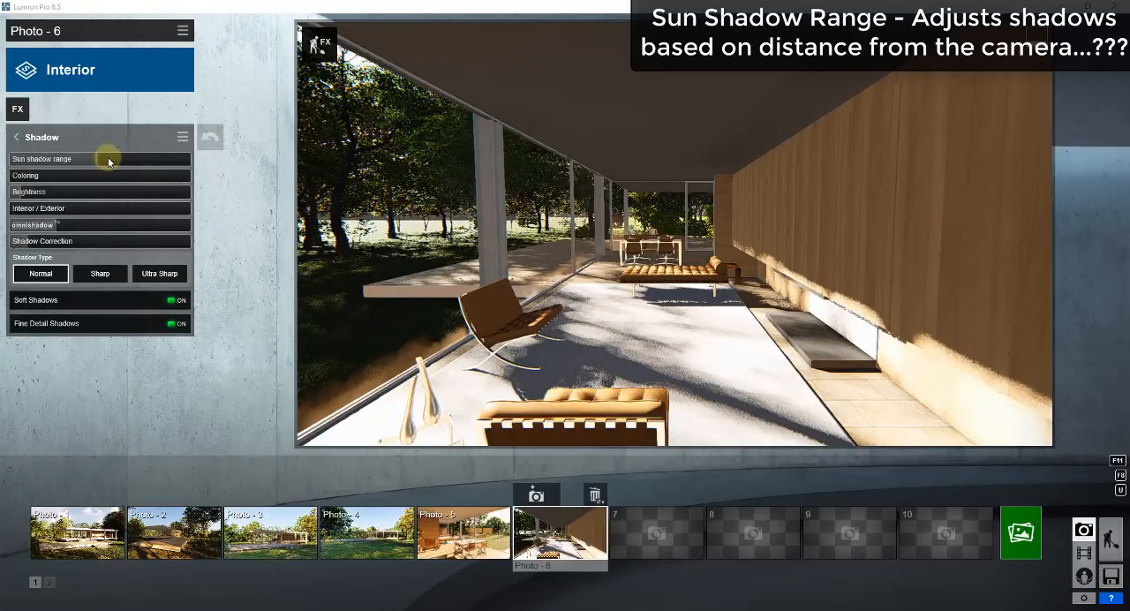
Set the Shadow effect's sun shadow range to about two thirds of its slider and the coloring to about four fifths.
{"action": "left_click_drag", "start_coordinate": [108, 161], "coordinate": [129, 160]}
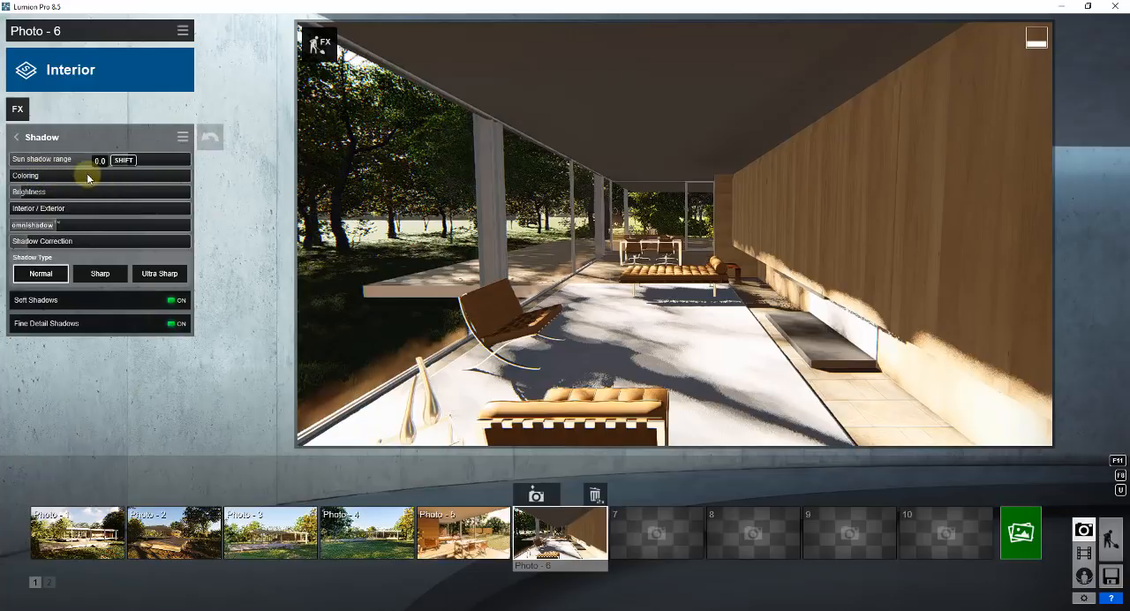
{"action": "left_click_drag", "start_coordinate": [84, 174], "coordinate": [16, 178]}
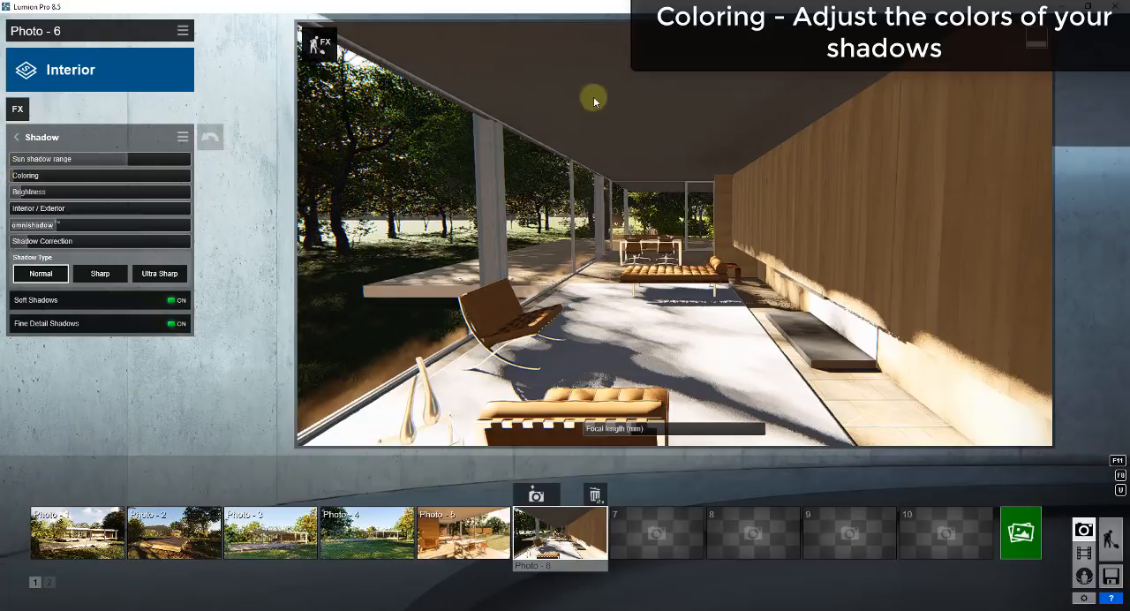
{"action": "left_click_drag", "start_coordinate": [83, 177], "coordinate": [219, 176]}
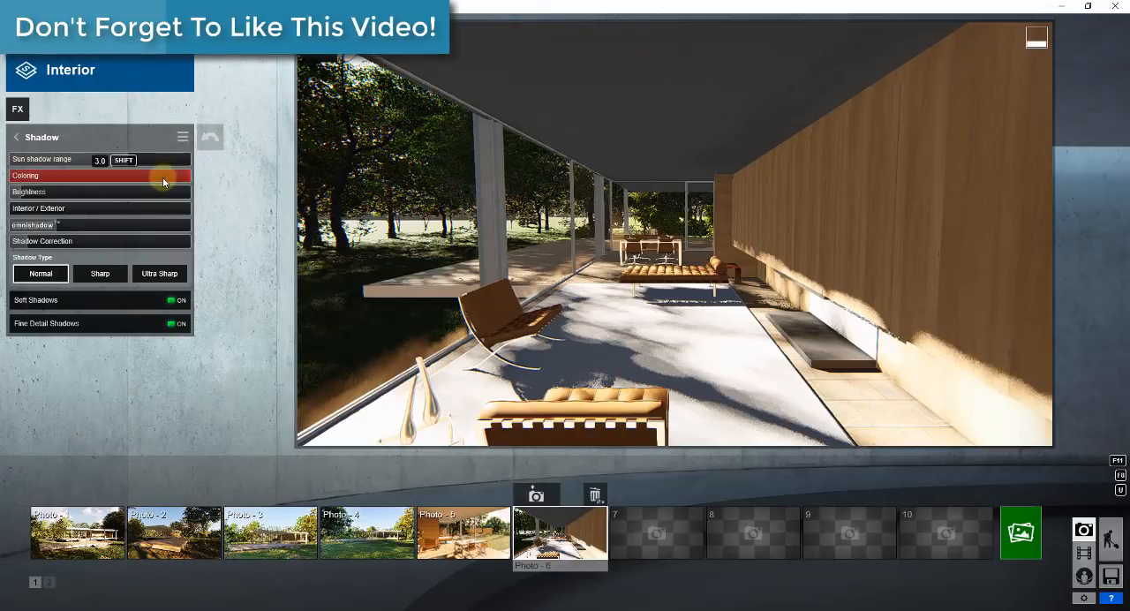
{"action": "mouse_move", "coordinate": [161, 178]}
{"action": "left_mouse_down"}
{"action": "mouse_move", "coordinate": [139, 177]}
{"action": "mouse_move", "coordinate": [155, 178]}
{"action": "left_mouse_up"}
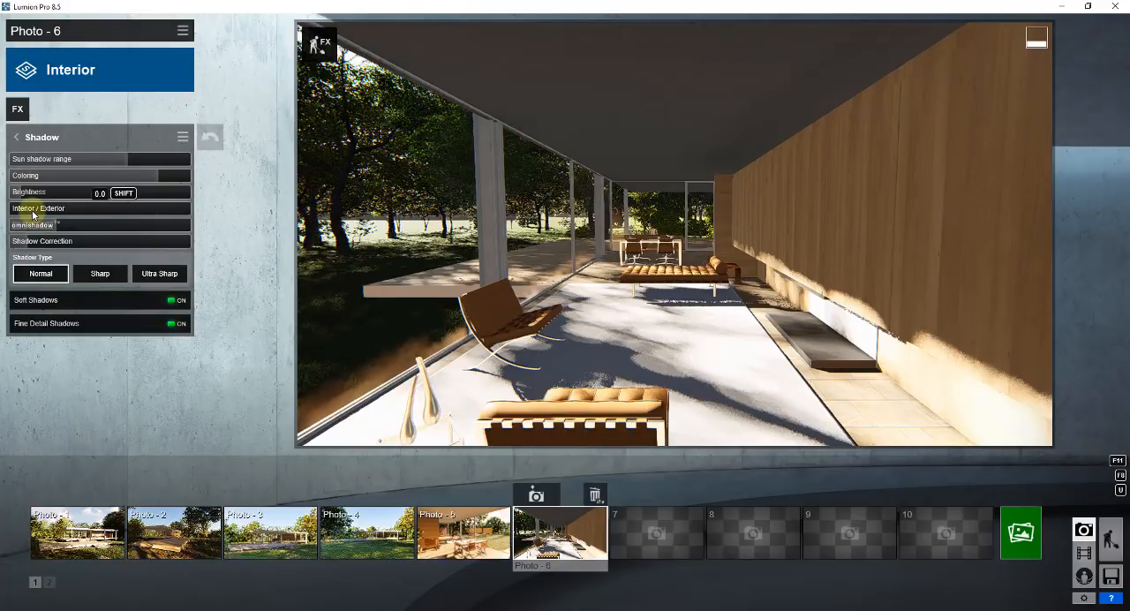
Raise the Shadow effect's Interior / Exterior setting to about 90 percent, then test higher Shadow Correction and leave it low.
{"action": "left_click_drag", "start_coordinate": [33, 213], "coordinate": [170, 212]}
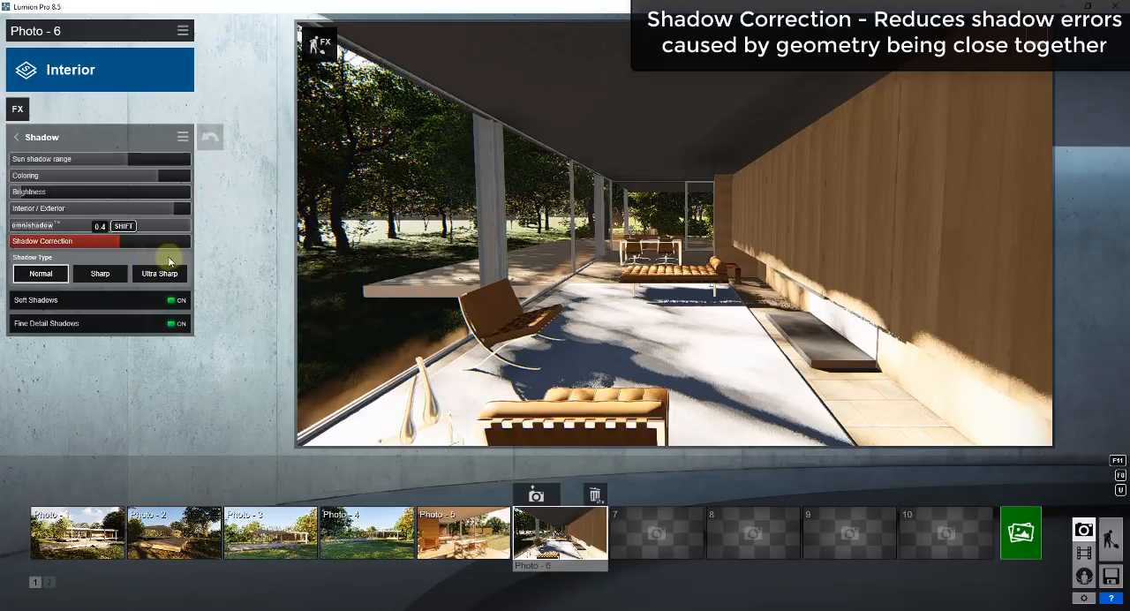
{"action": "left_click_drag", "start_coordinate": [170, 261], "coordinate": [89, 264]}
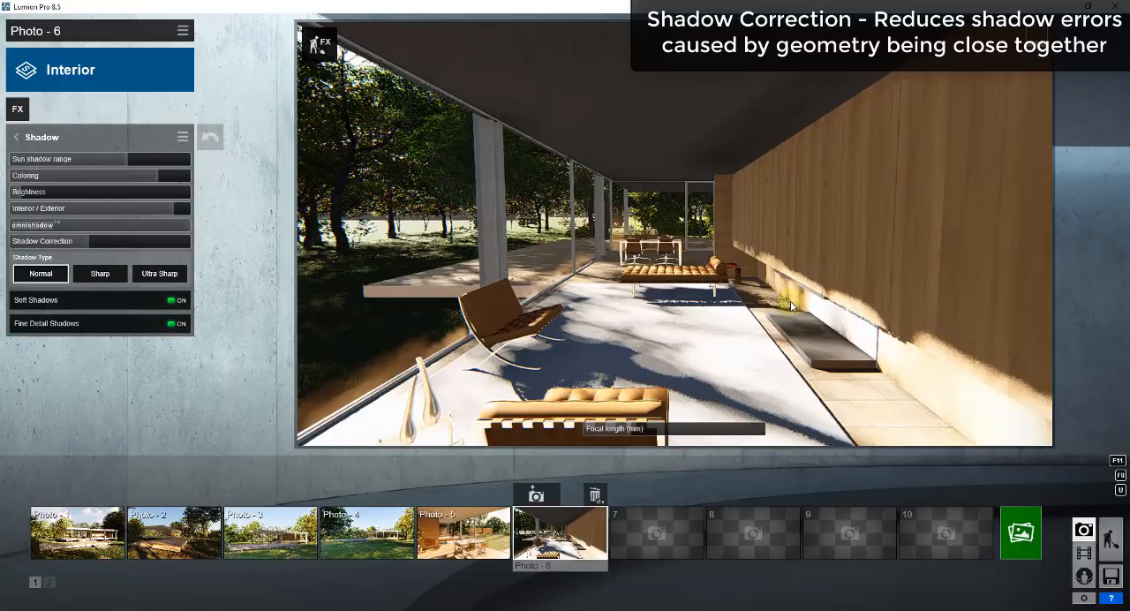
{"action": "left_click_drag", "start_coordinate": [166, 242], "coordinate": [9, 250]}
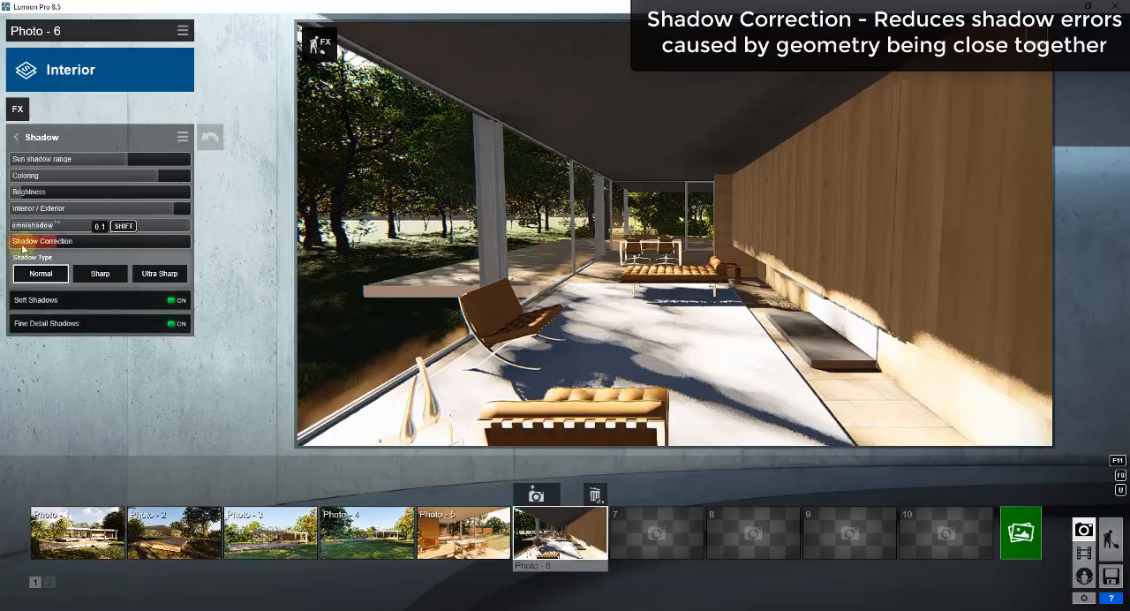
{"action": "left_click", "coordinate": [28, 141]}
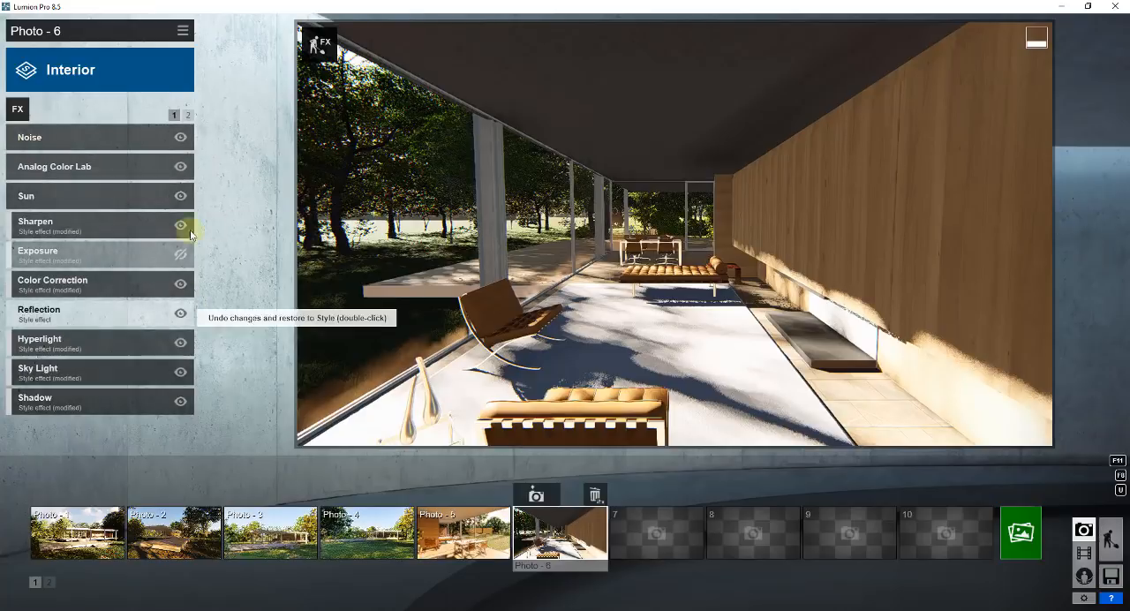
{"action": "left_click", "coordinate": [85, 313]}
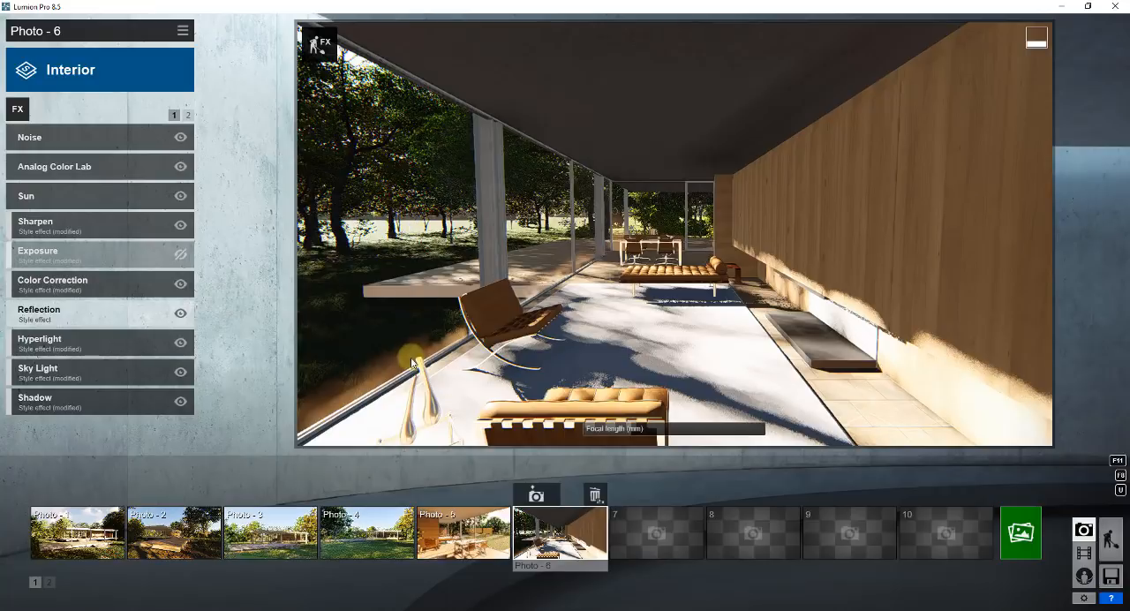
Render Photo 6 at Desktop size 1920x1080 and save it as the JPG file Photoreal Preset Test.
{"action": "left_click", "coordinate": [1026, 541]}
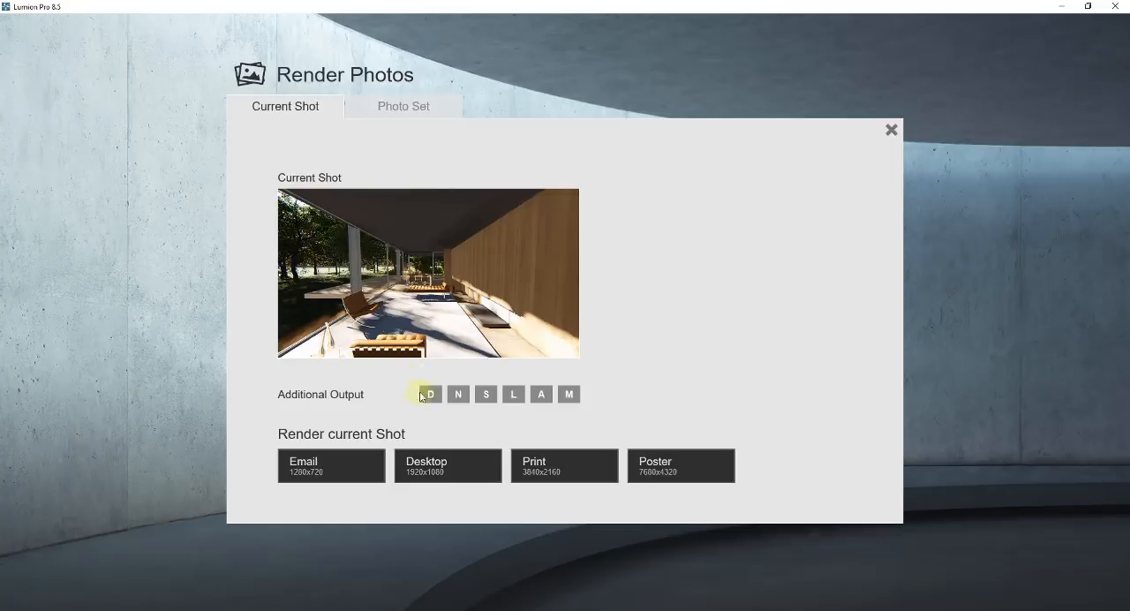
{"action": "left_click", "coordinate": [451, 466]}
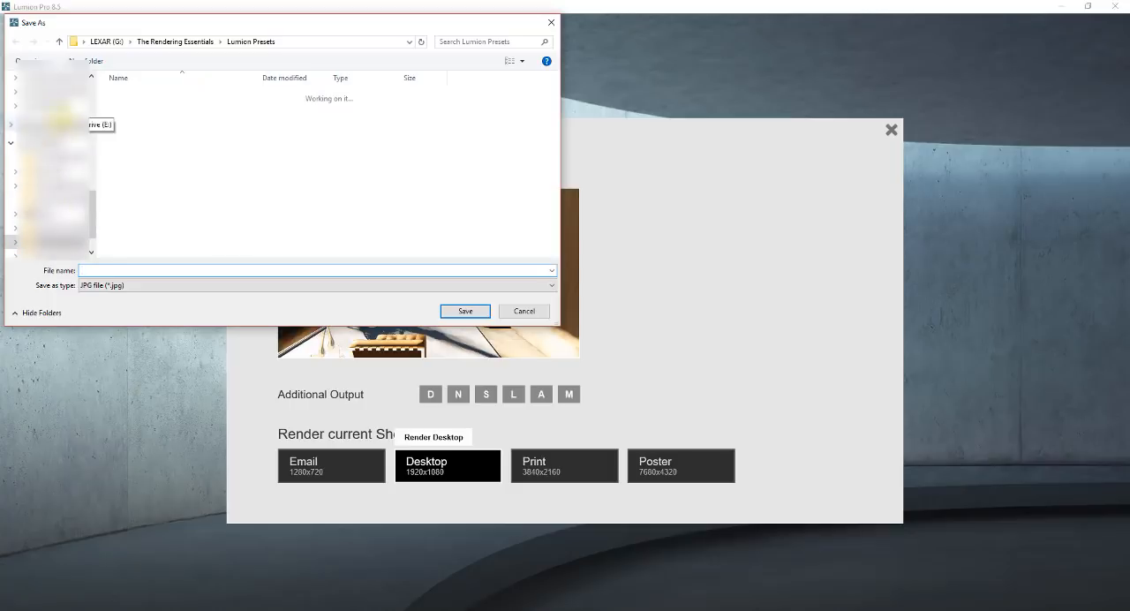
{"action": "left_click", "coordinate": [465, 311]}
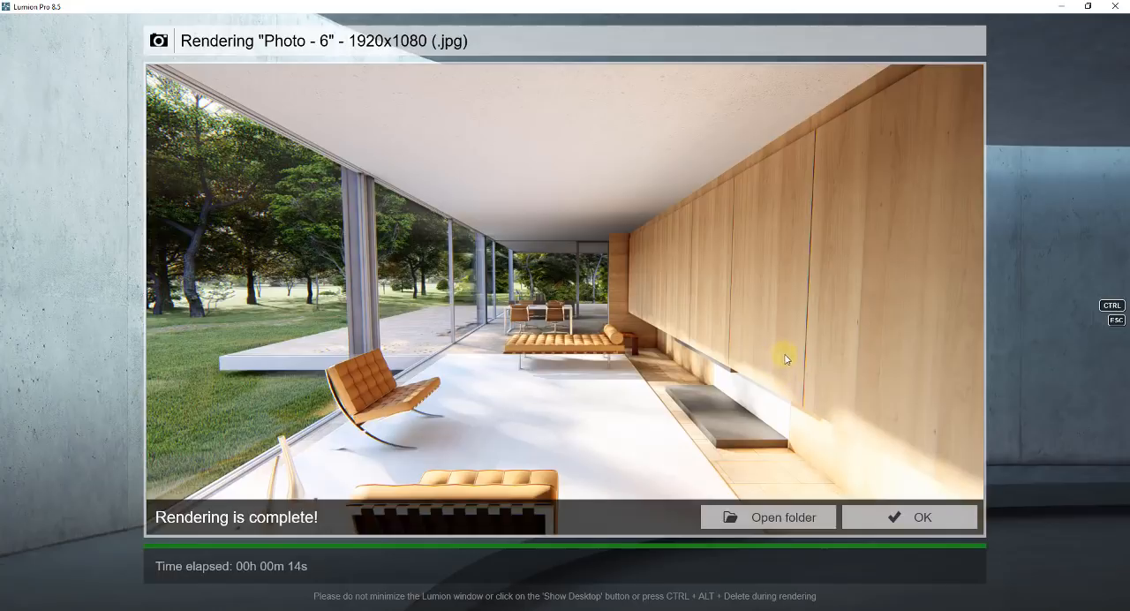
{"action": "left_click", "coordinate": [914, 521]}
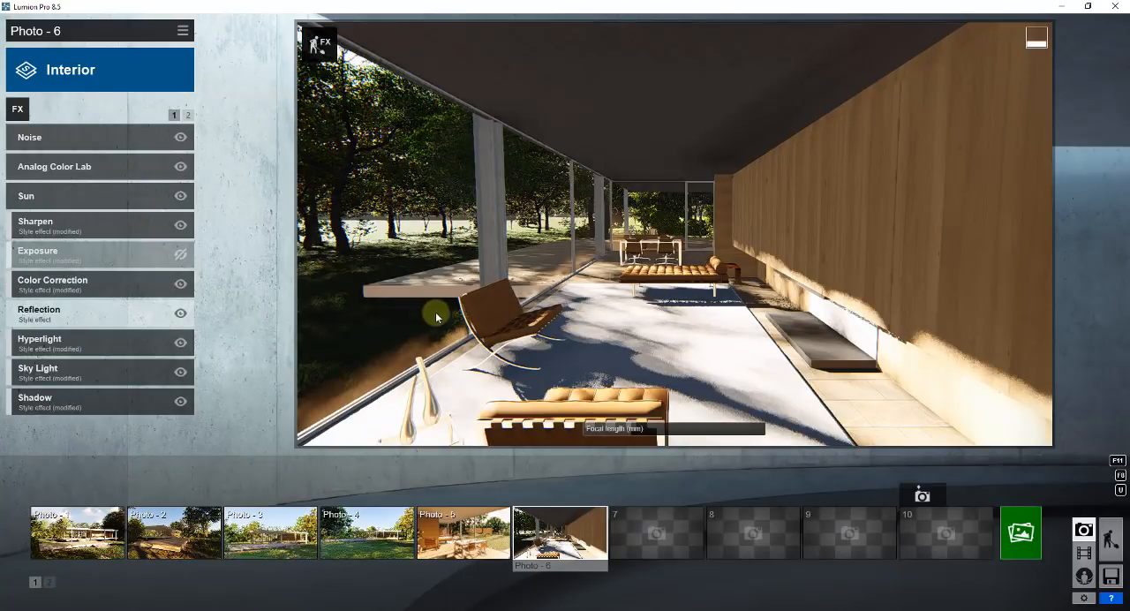
Start saving Photo 6's effects and browse to the Lumion Presets folder within The Rendering Essentials.
{"action": "left_click", "coordinate": [184, 33]}
{"action": "left_click", "coordinate": [208, 42]}
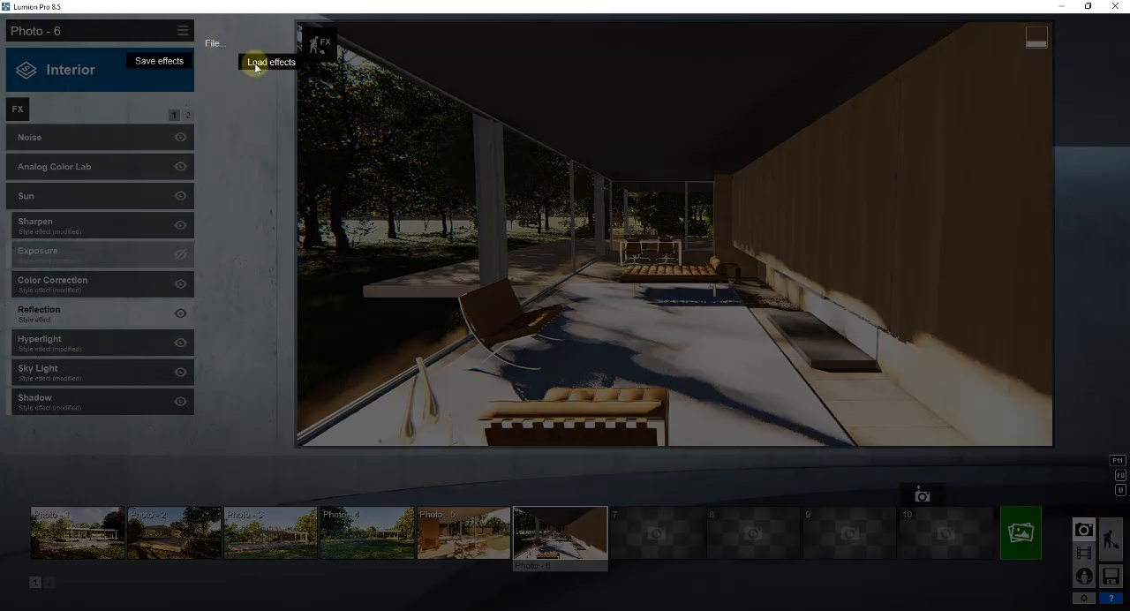
{"action": "left_click", "coordinate": [167, 62]}
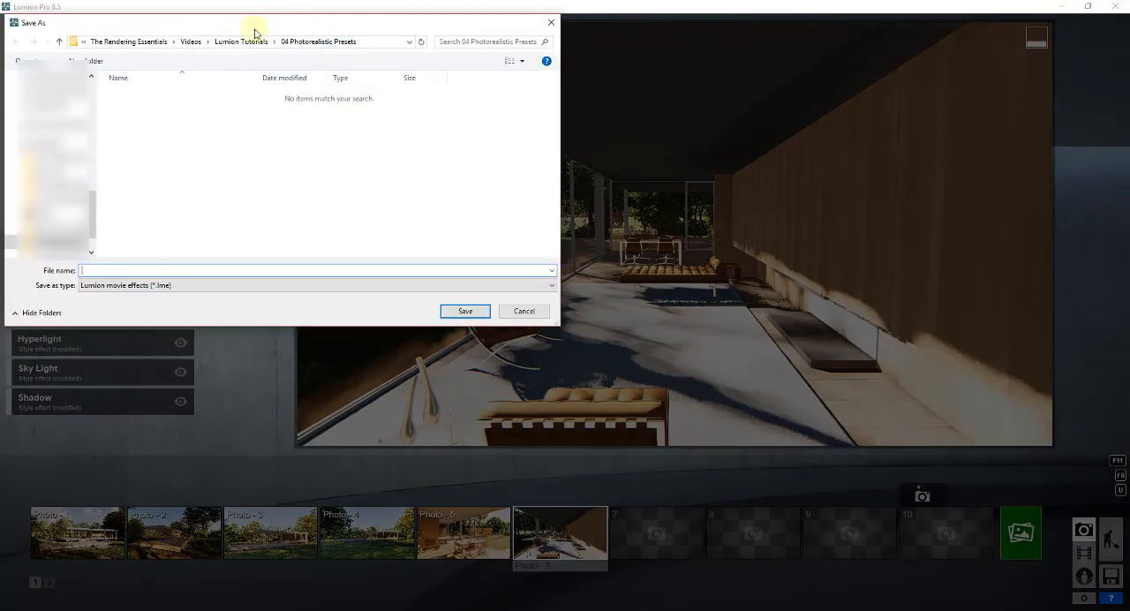
{"action": "left_click", "coordinate": [241, 42]}
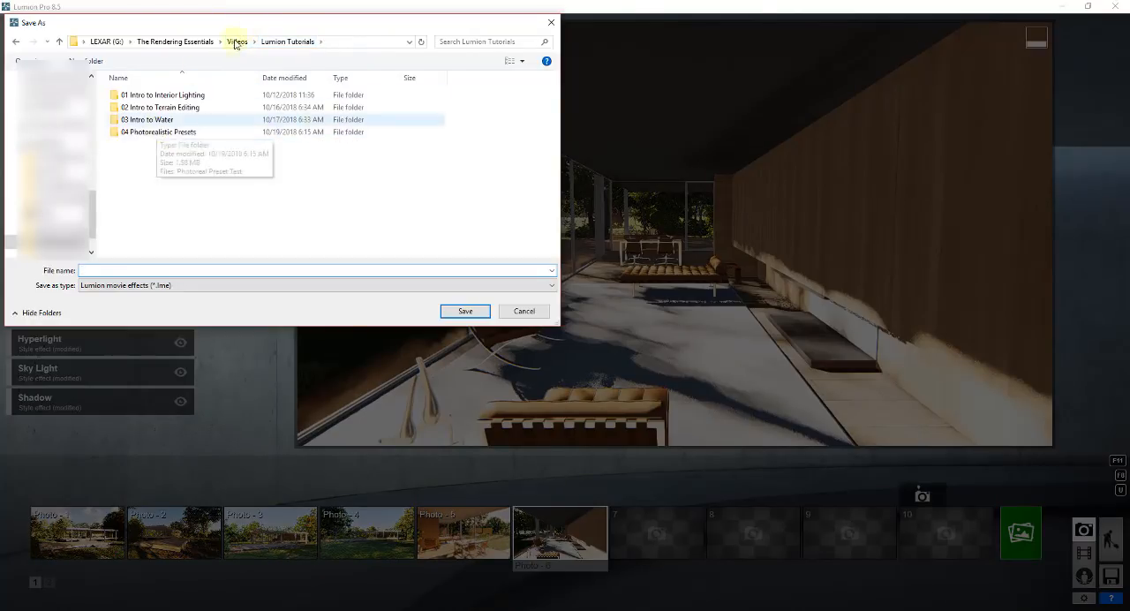
{"action": "left_click", "coordinate": [232, 42]}
{"action": "left_click", "coordinate": [216, 44]}
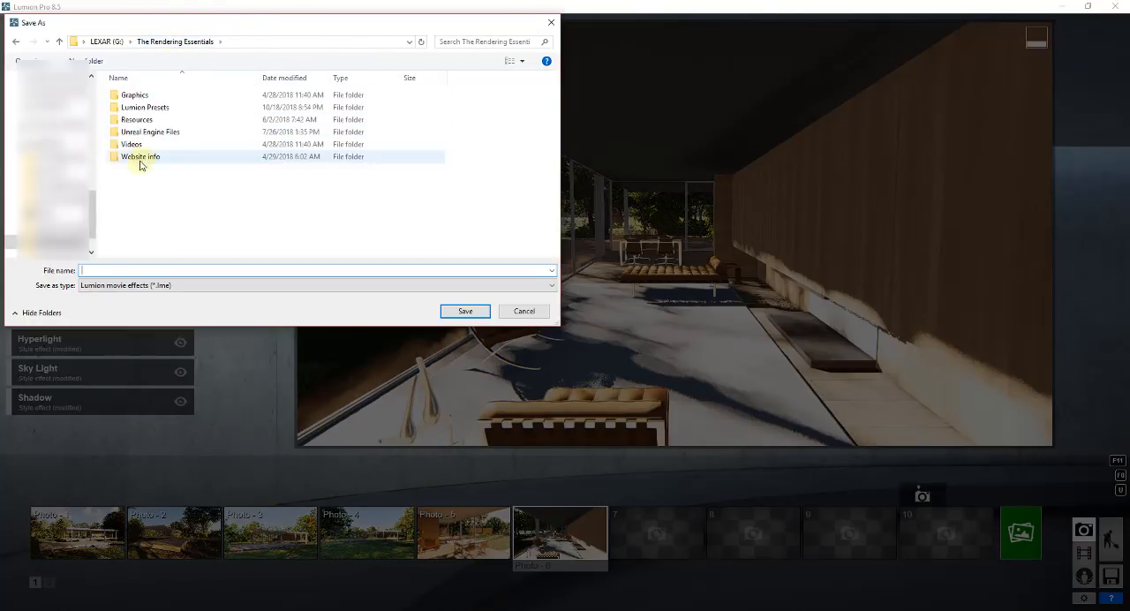
{"action": "left_click", "coordinate": [139, 109]}
{"action": "double_click", "coordinate": [139, 107]}
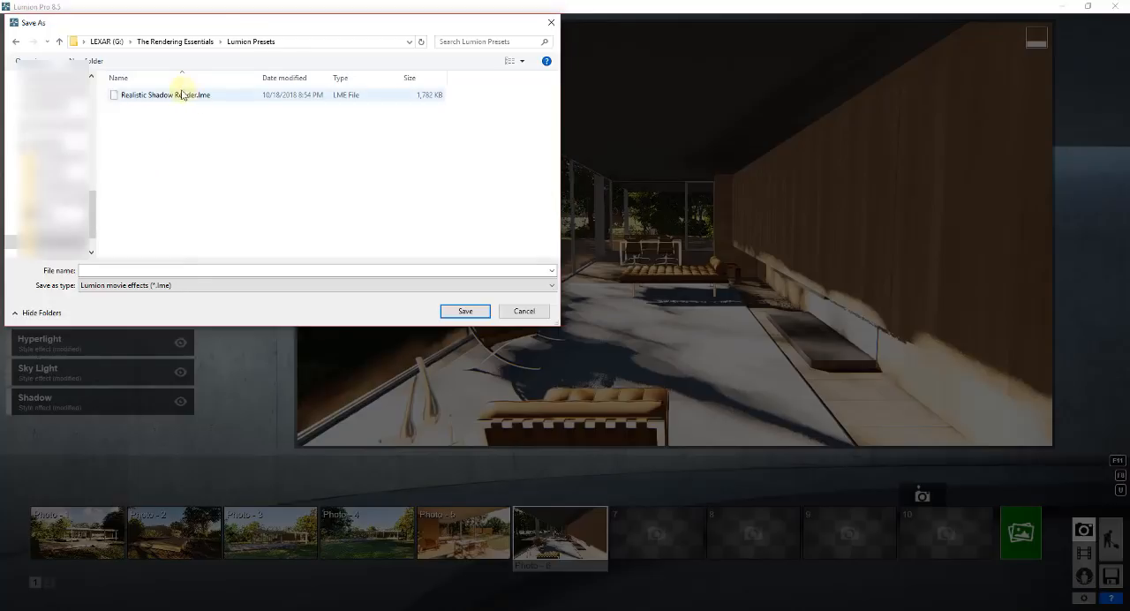
Name the effects file Realistic Shadows for YouTube and save it.
{"action": "type", "text": "Realistic"}
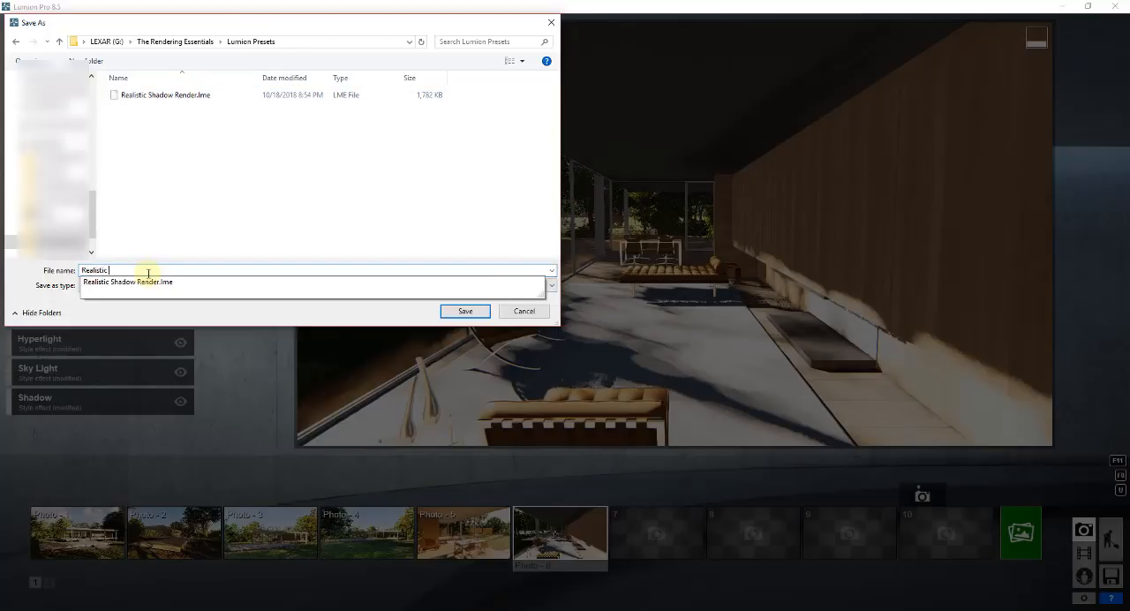
{"action": "type", "text": " Shadows"}
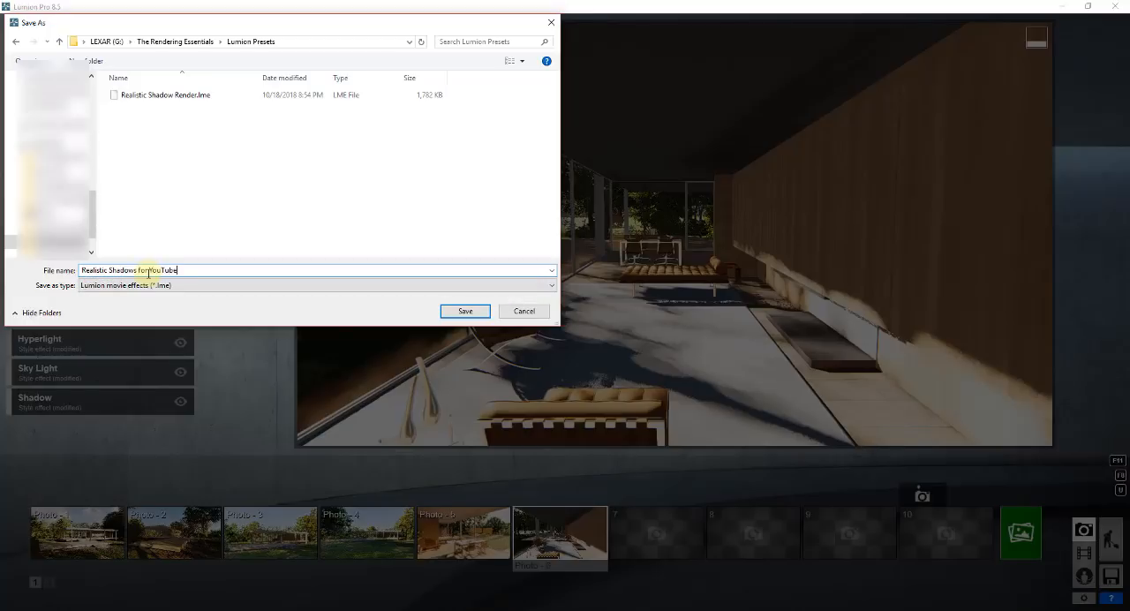
{"action": "type", "text": " for YouTube"}
{"action": "key", "text": "Return"}
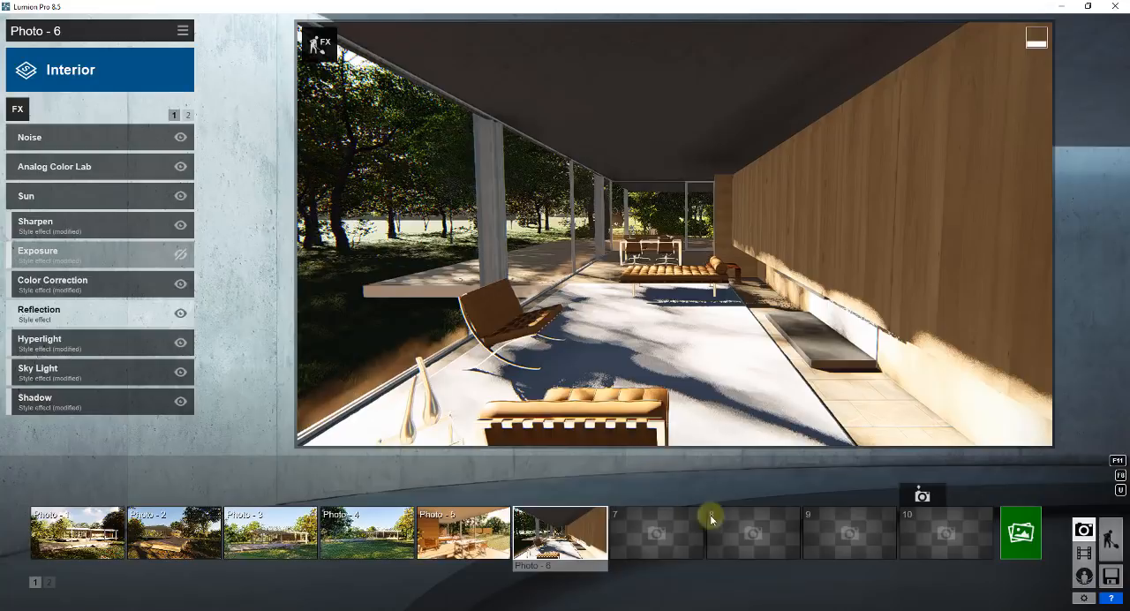
Load the Realistic Shadows for YouTube effects into Photo 5 and set its sun heading to about 70 percent of the slider.
{"action": "left_click", "coordinate": [472, 539]}
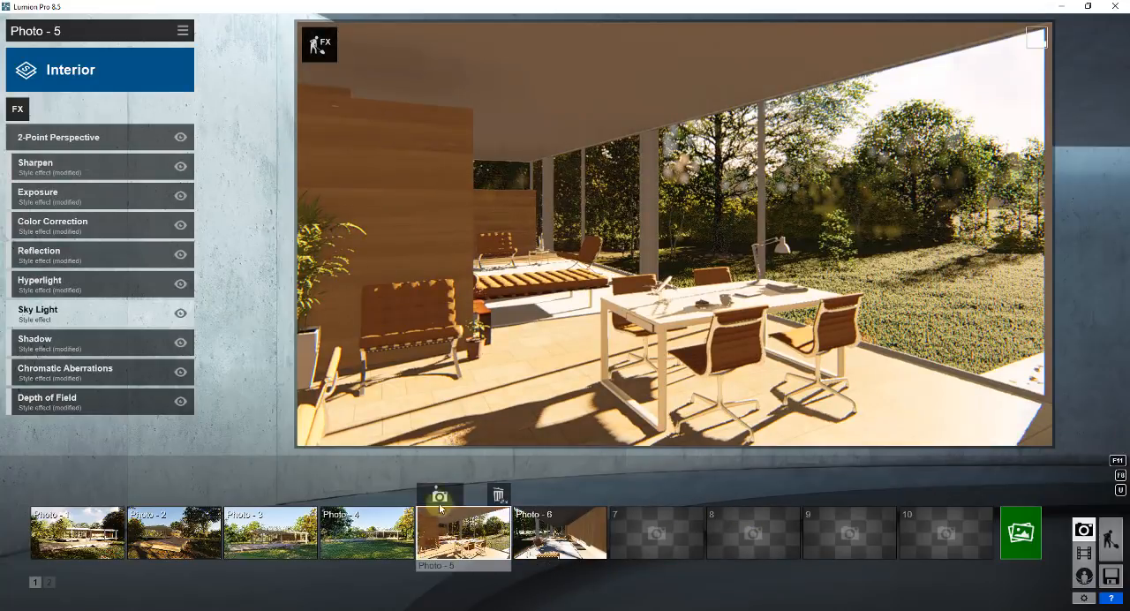
{"action": "left_click", "coordinate": [181, 37]}
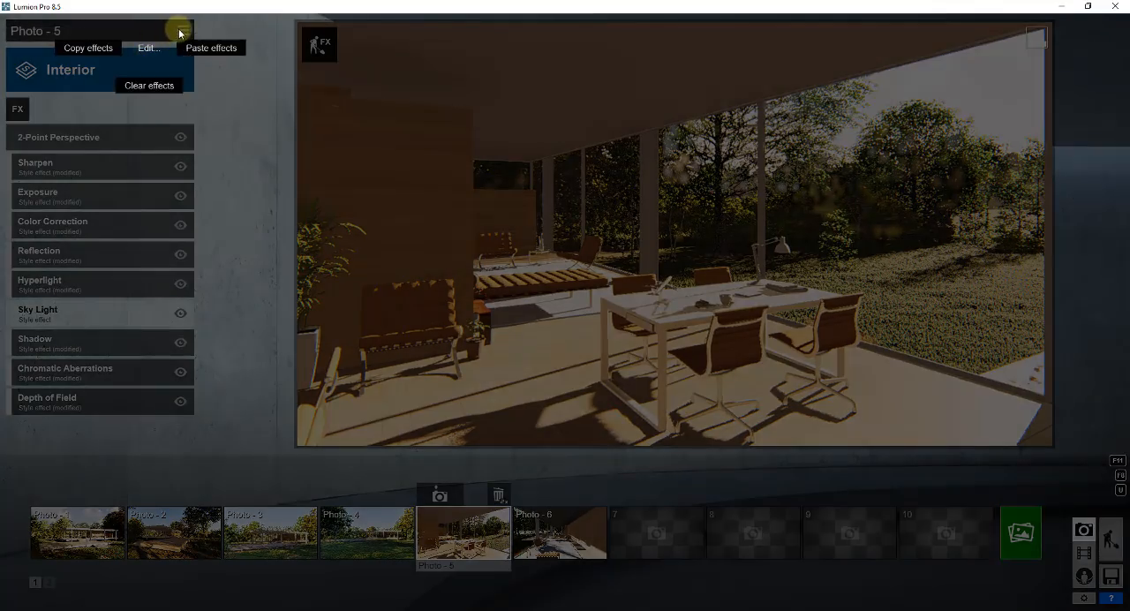
{"action": "left_click", "coordinate": [183, 34]}
{"action": "left_click", "coordinate": [185, 34]}
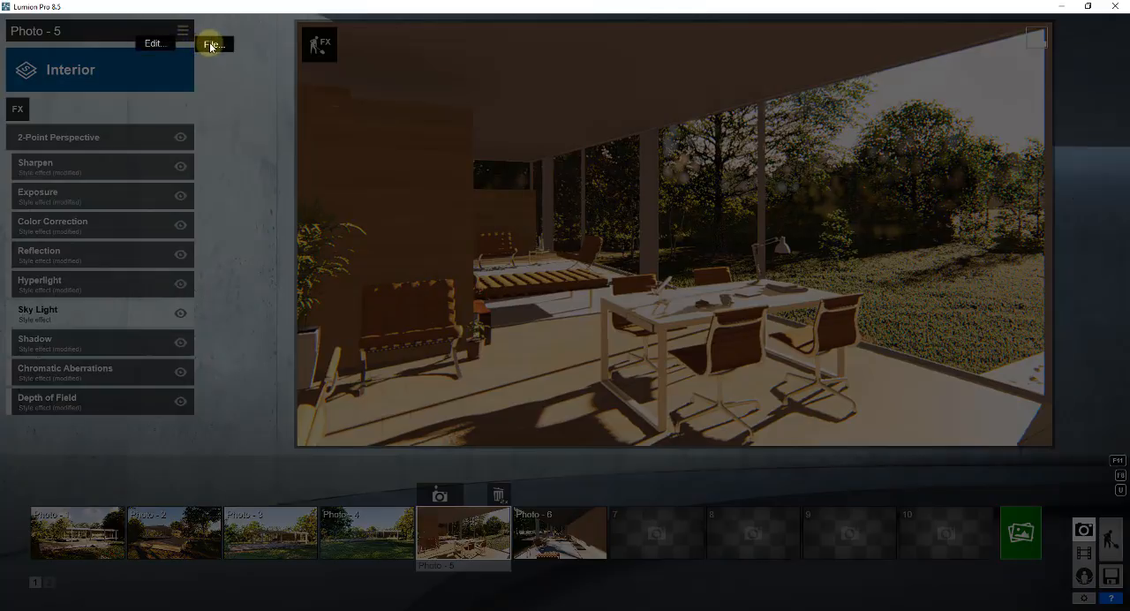
{"action": "left_click", "coordinate": [209, 46]}
{"action": "left_click", "coordinate": [267, 66]}
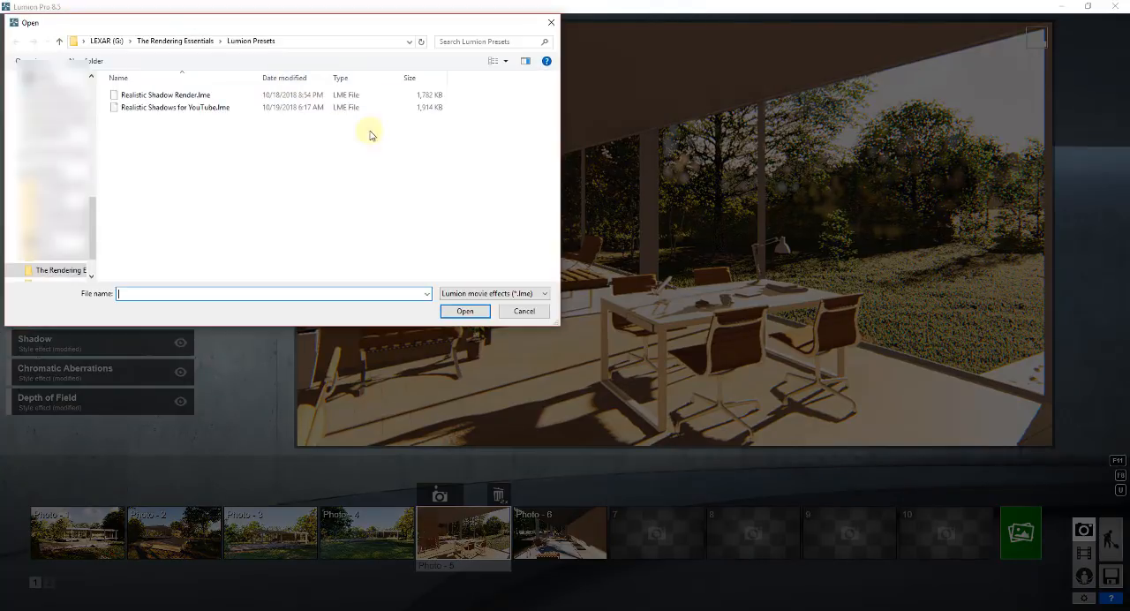
{"action": "double_click", "coordinate": [182, 107]}
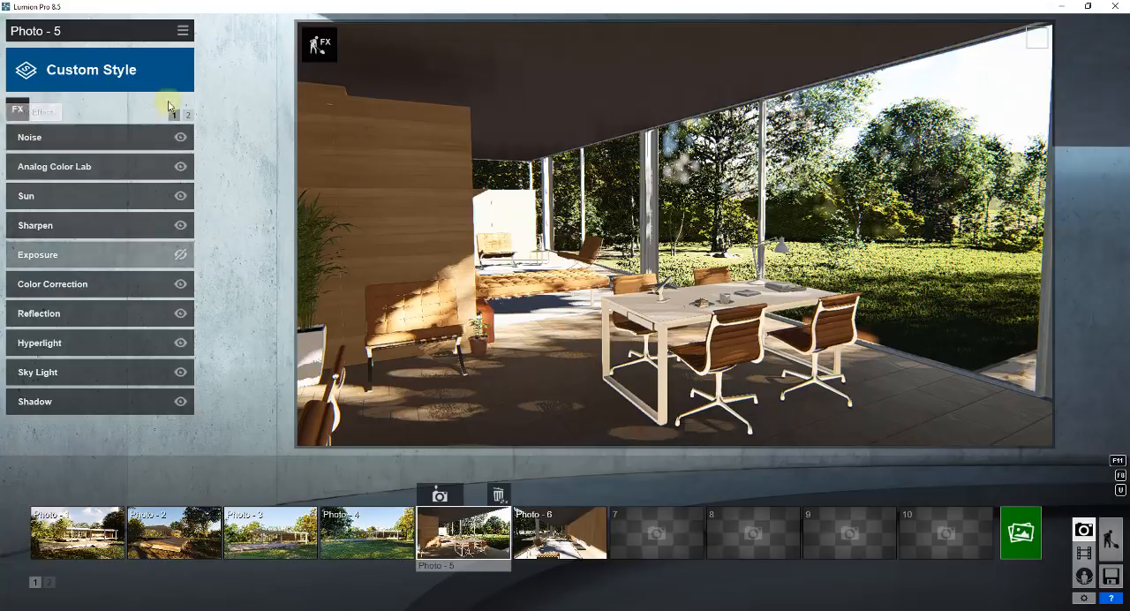
{"action": "left_click", "coordinate": [70, 194]}
{"action": "left_click_drag", "start_coordinate": [107, 174], "coordinate": [141, 181]}
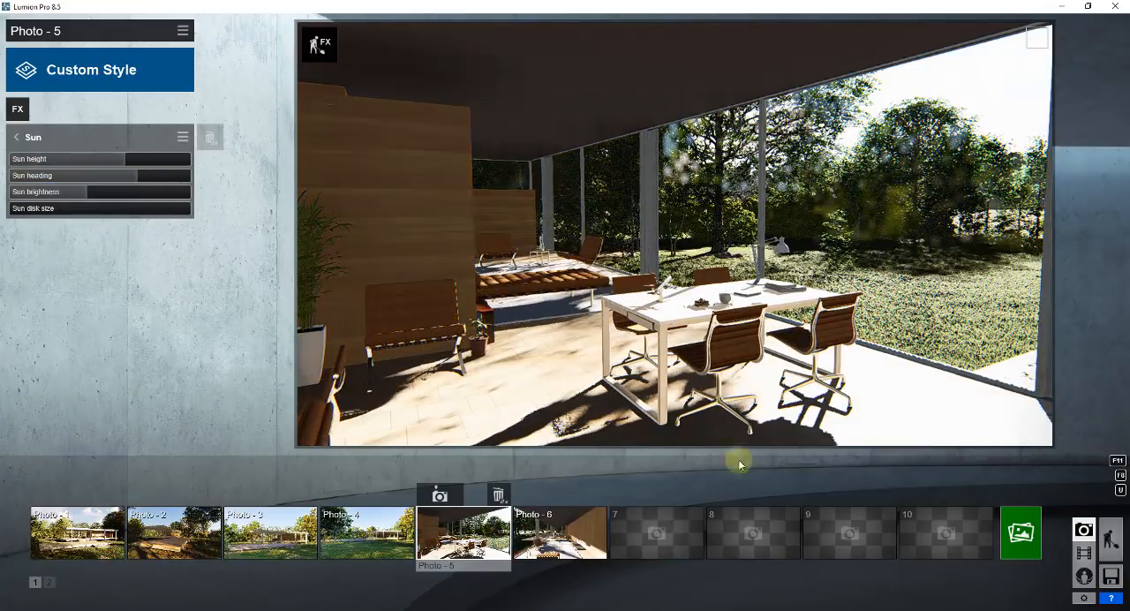
Render Photo 5 at Desktop size 1920x1080 as a JPG in 04 Photorealistic Presets, basing the file name on Photoreal Preset Test.
{"action": "left_click", "coordinate": [1022, 531]}
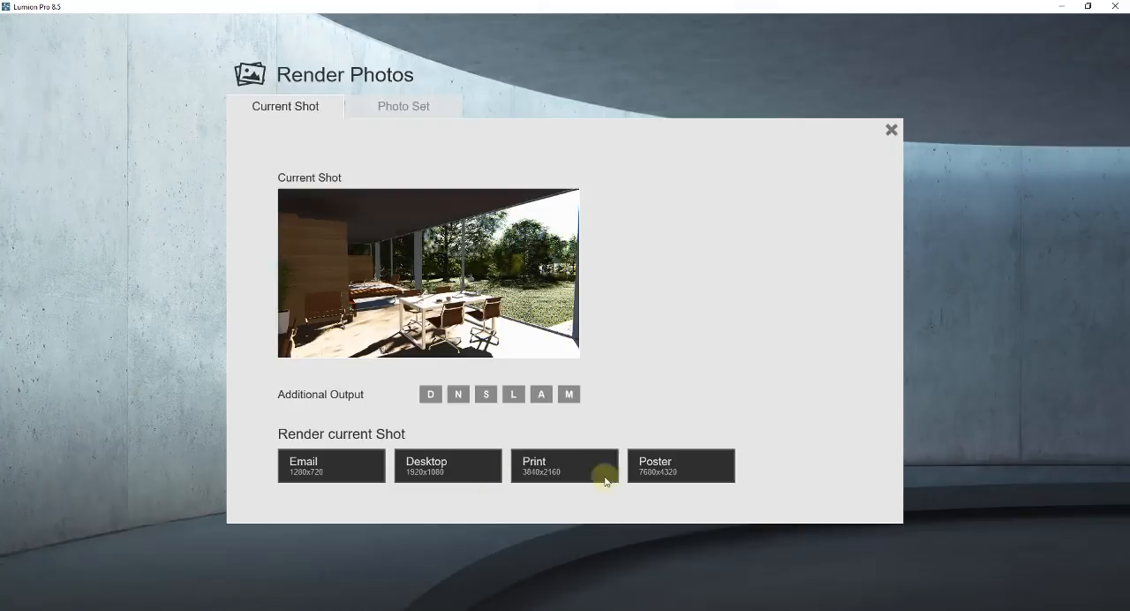
{"action": "left_click", "coordinate": [434, 469]}
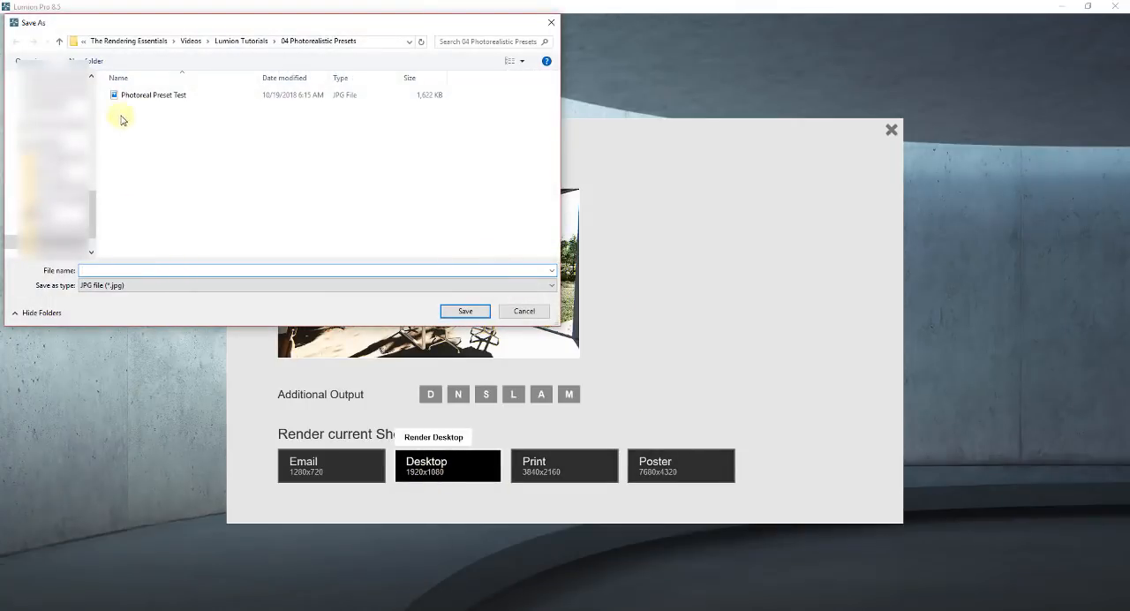
{"action": "left_click", "coordinate": [172, 95]}
{"action": "left_click", "coordinate": [154, 270]}
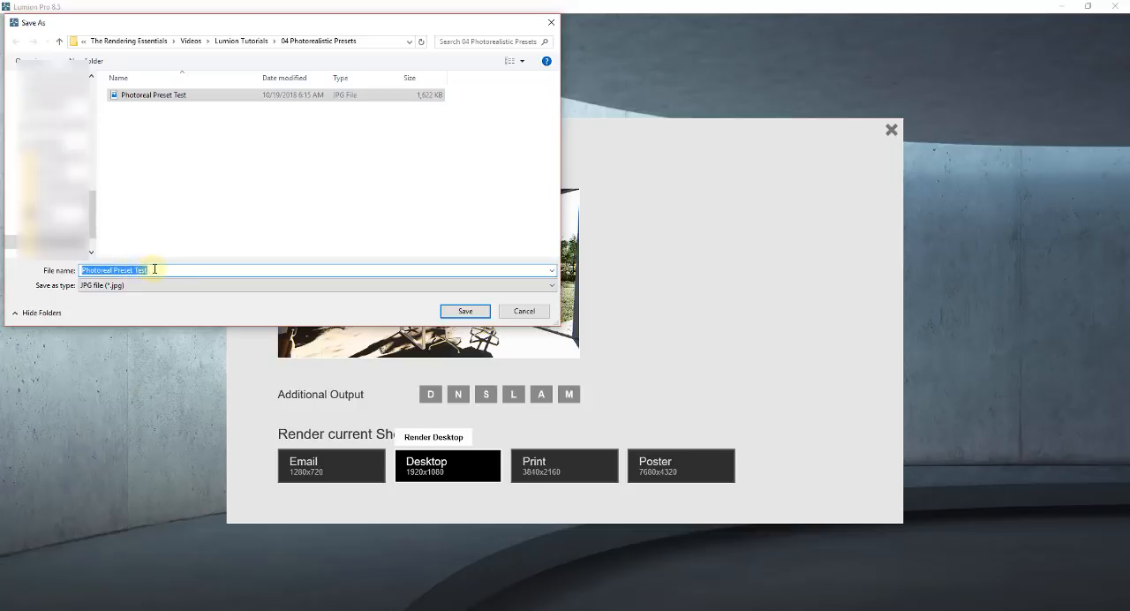
{"action": "left_click", "coordinate": [155, 269]}
{"action": "left_click", "coordinate": [465, 311]}
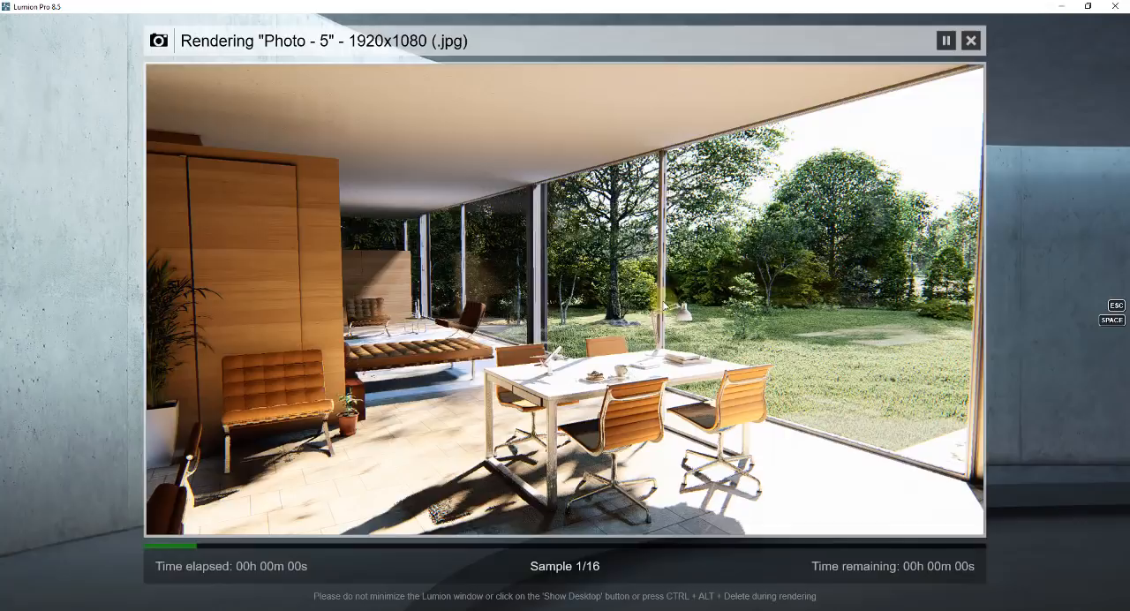